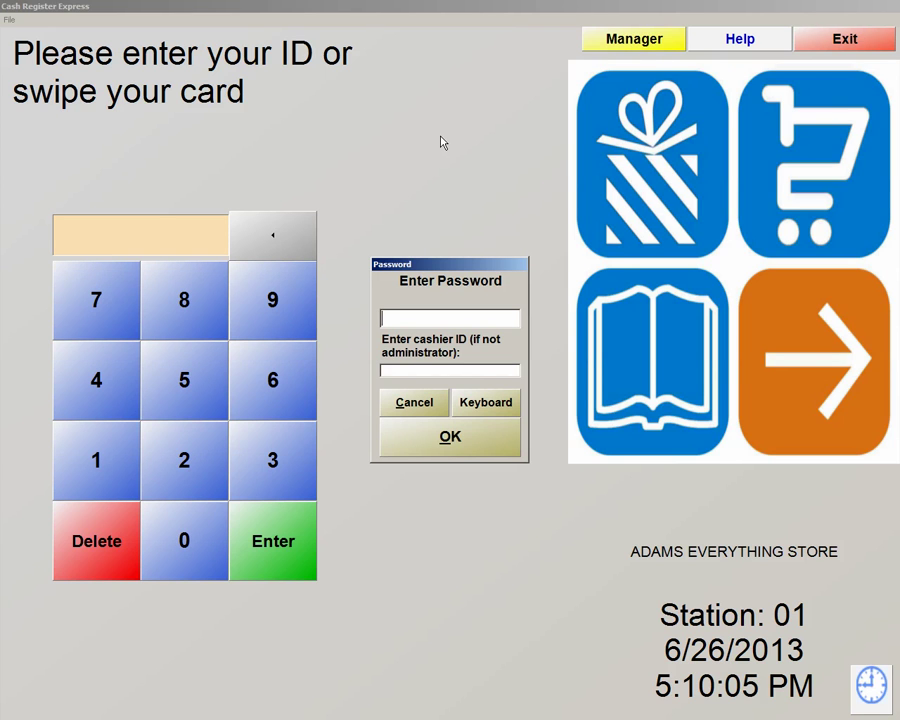
Step: Sign in with the manager password and open the Reporting screen
type("**")
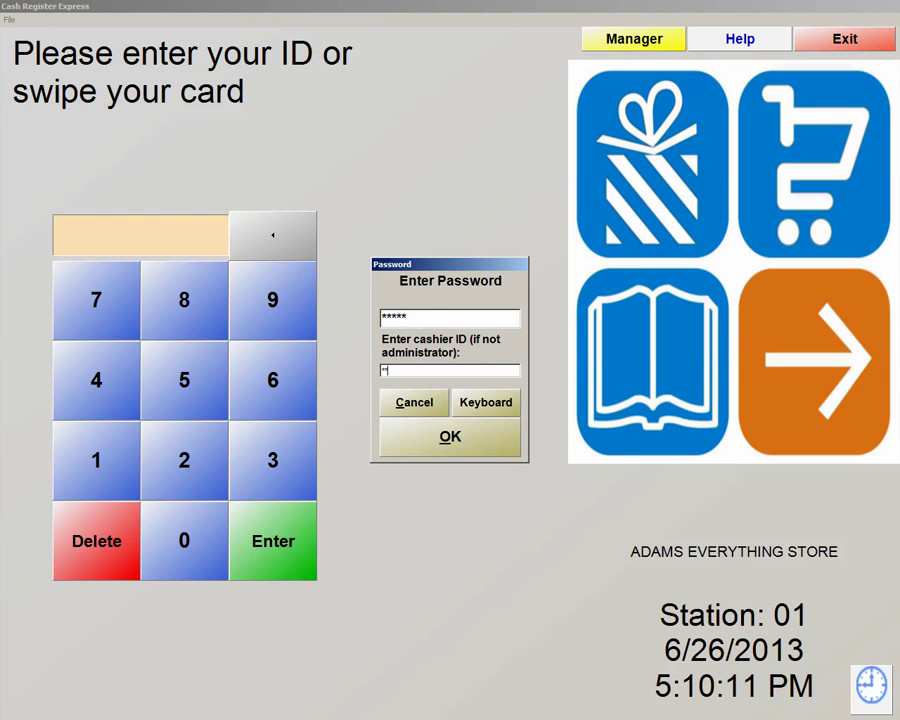
key("Return")
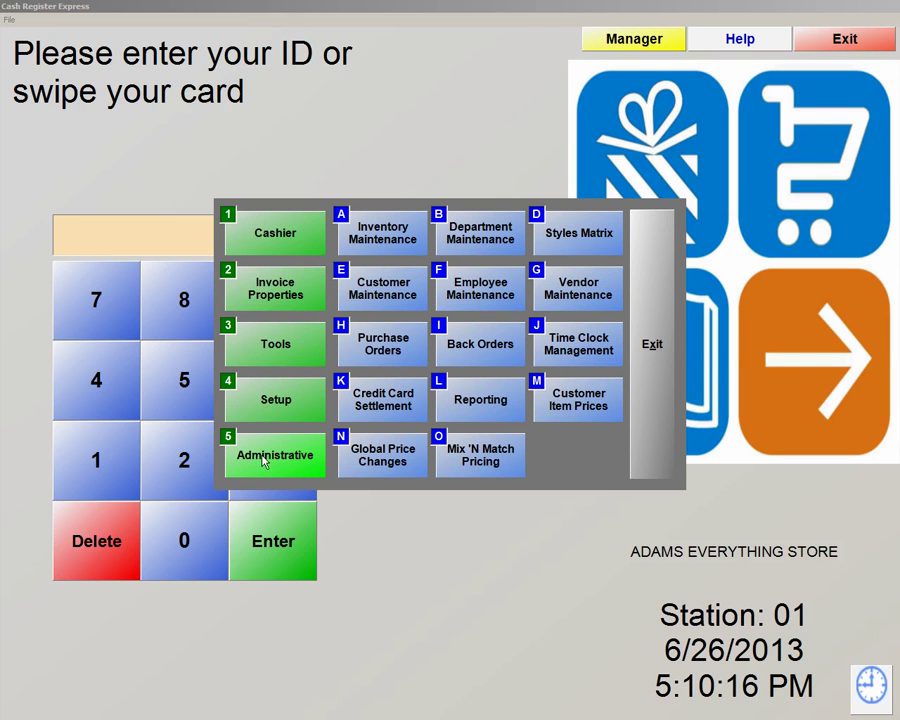
left_click(472, 402)
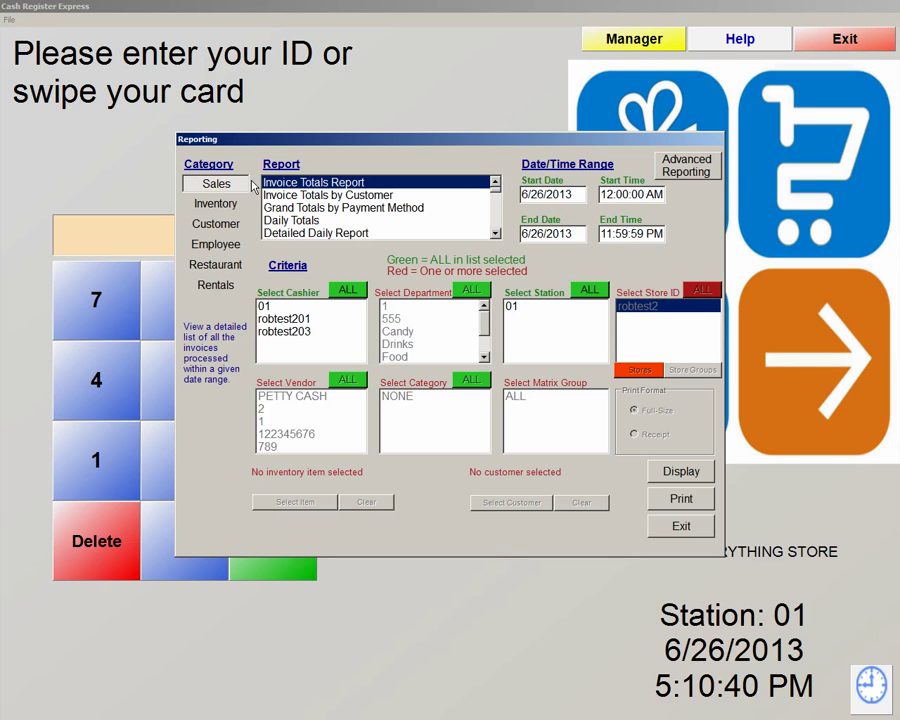
left_click(496, 202)
mouse_move(496, 202)
left_mouse_down()
mouse_move(496, 214)
mouse_move(494, 190)
left_mouse_up()
left_click(384, 184)
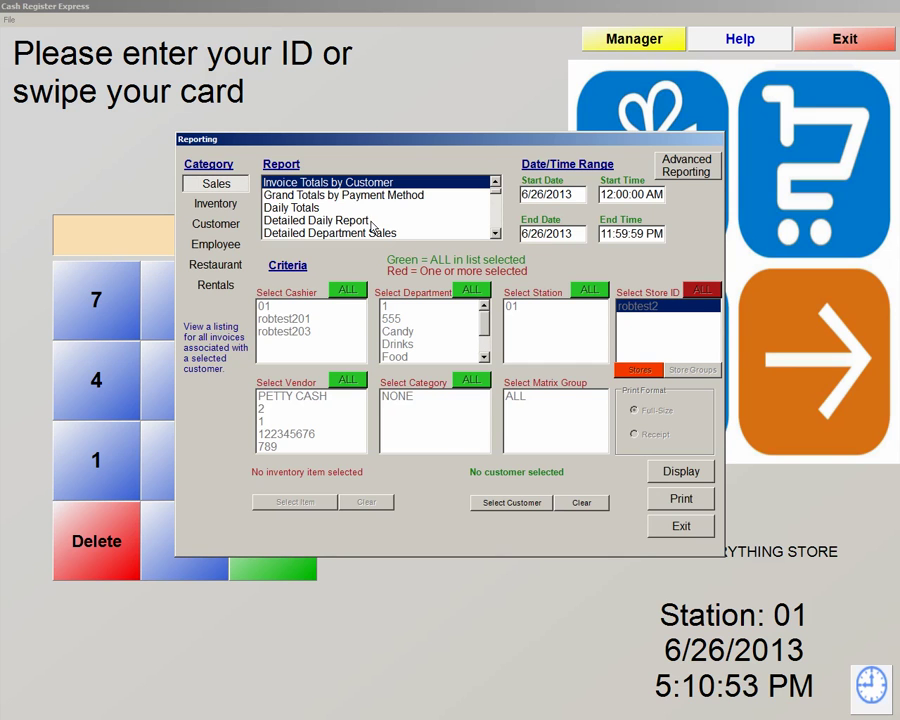
left_click(497, 187)
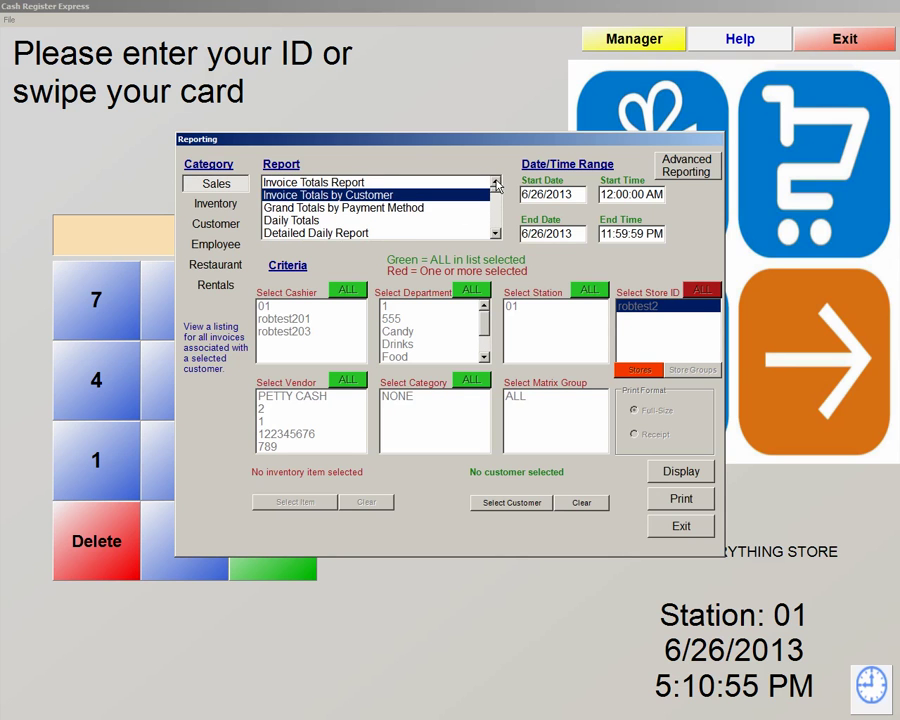
left_click(374, 182)
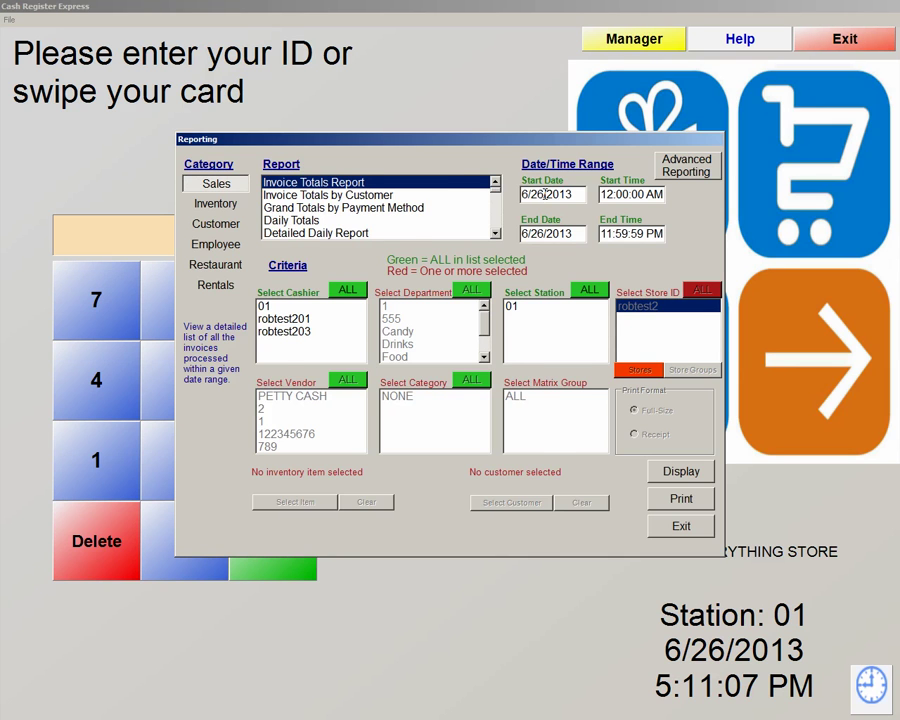
left_click(544, 195)
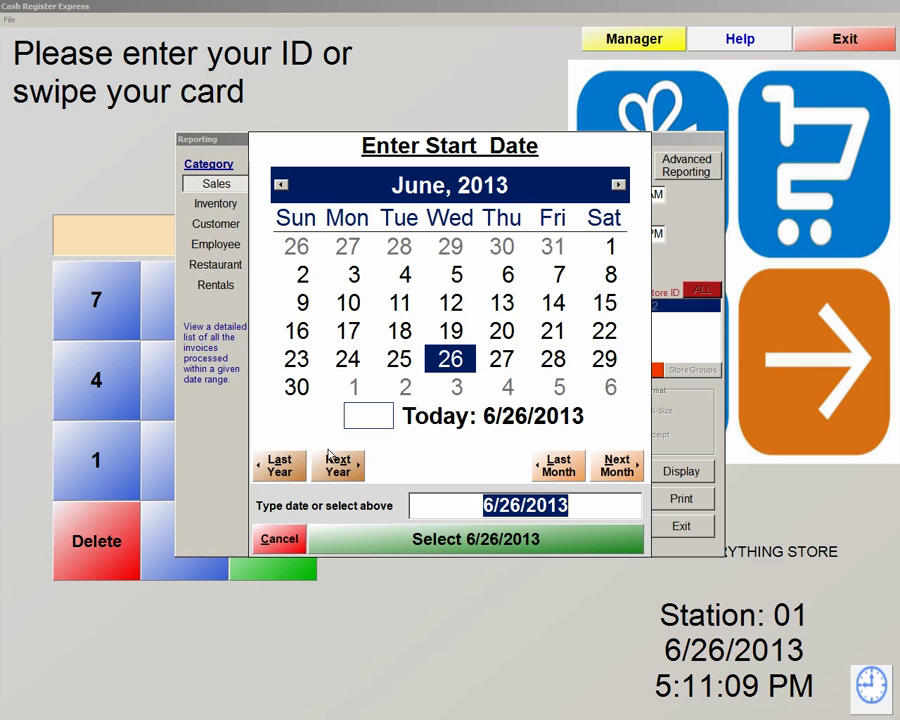
left_click(279, 538)
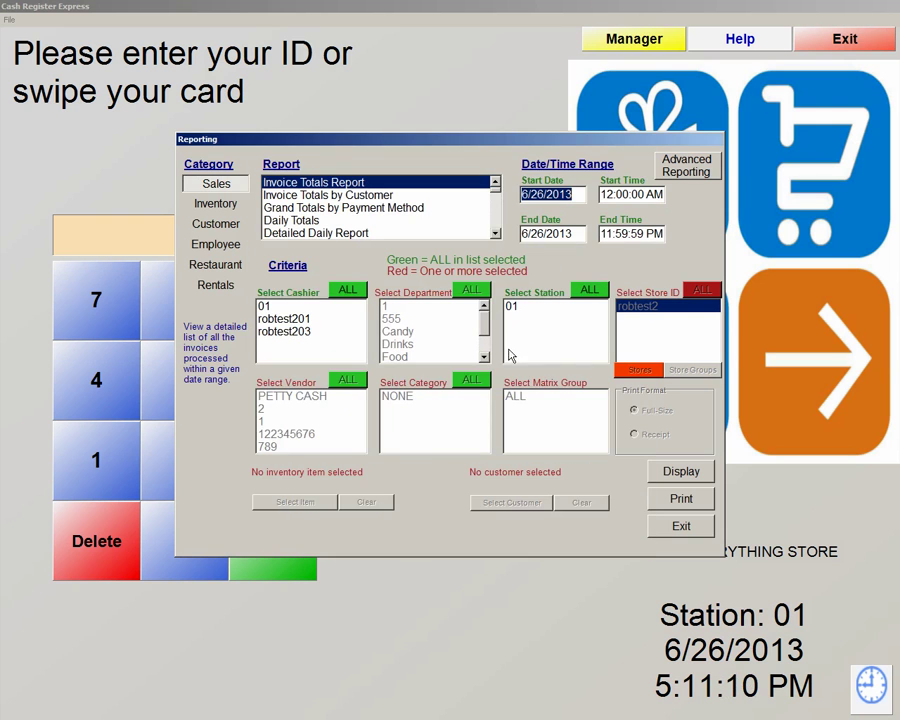
left_click(630, 194)
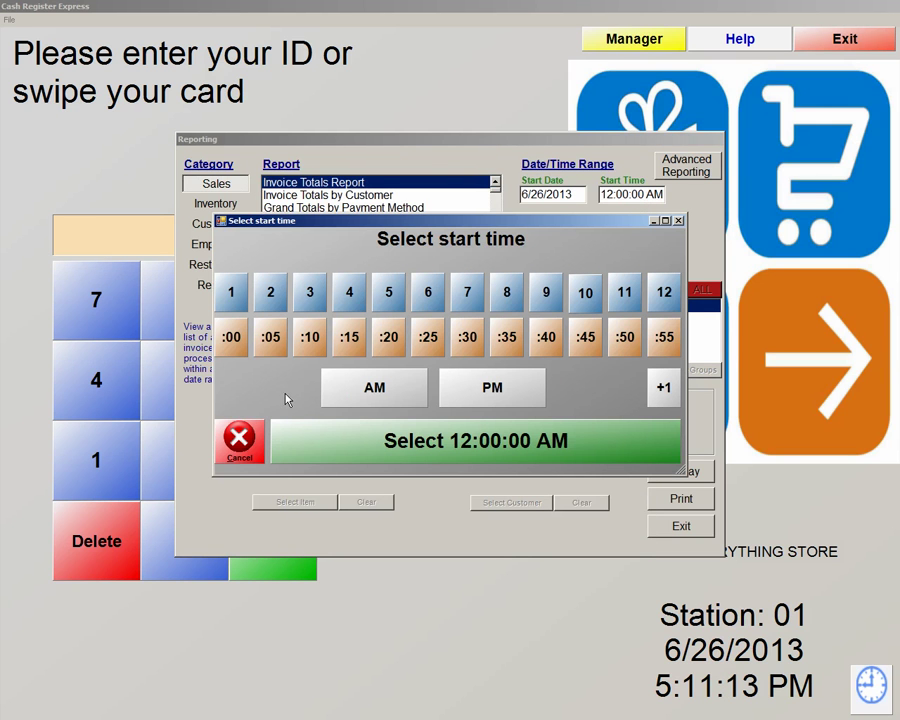
left_click(240, 440)
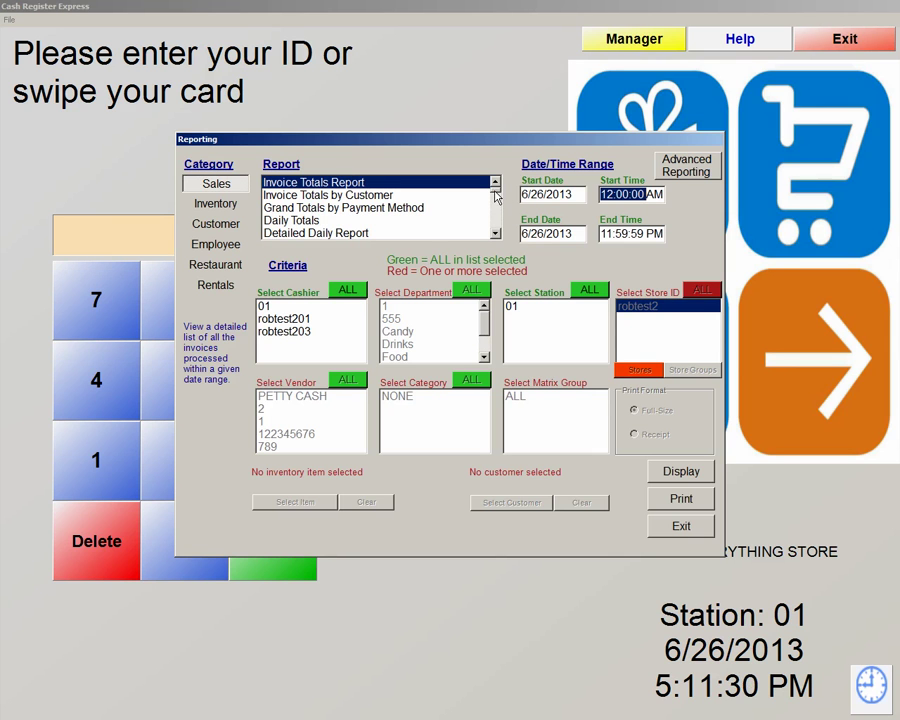
left_click(495, 231)
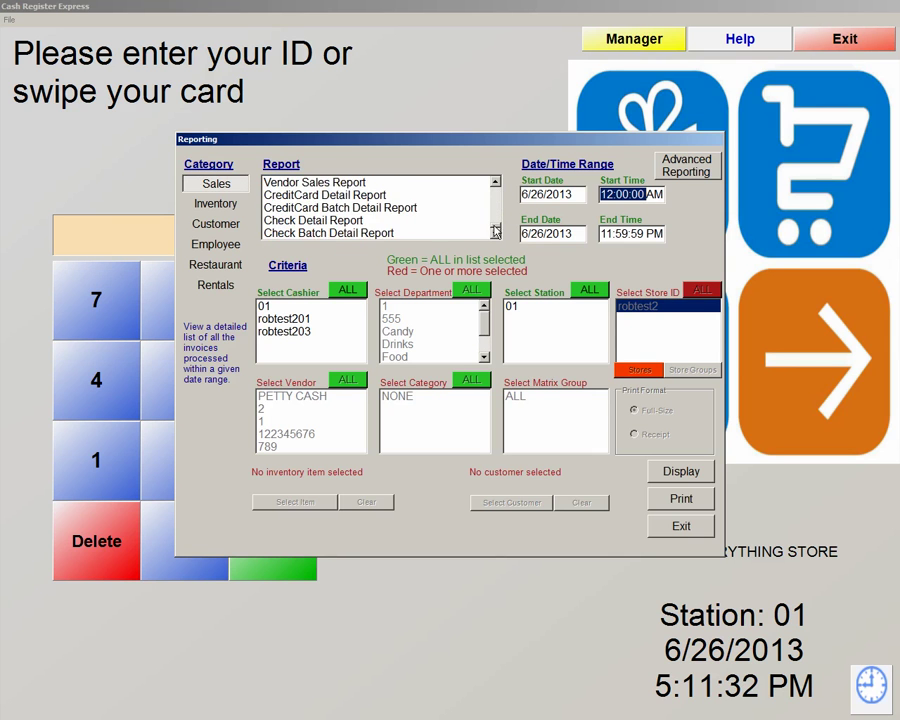
left_click_drag(495, 231, 495, 192)
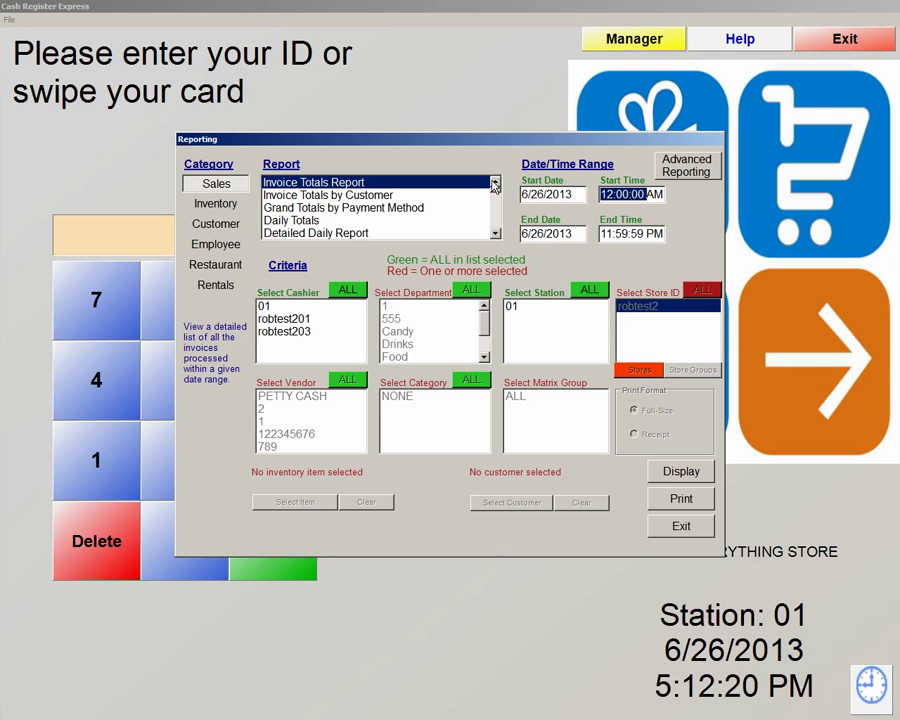
left_click_drag(482, 140, 513, 210)
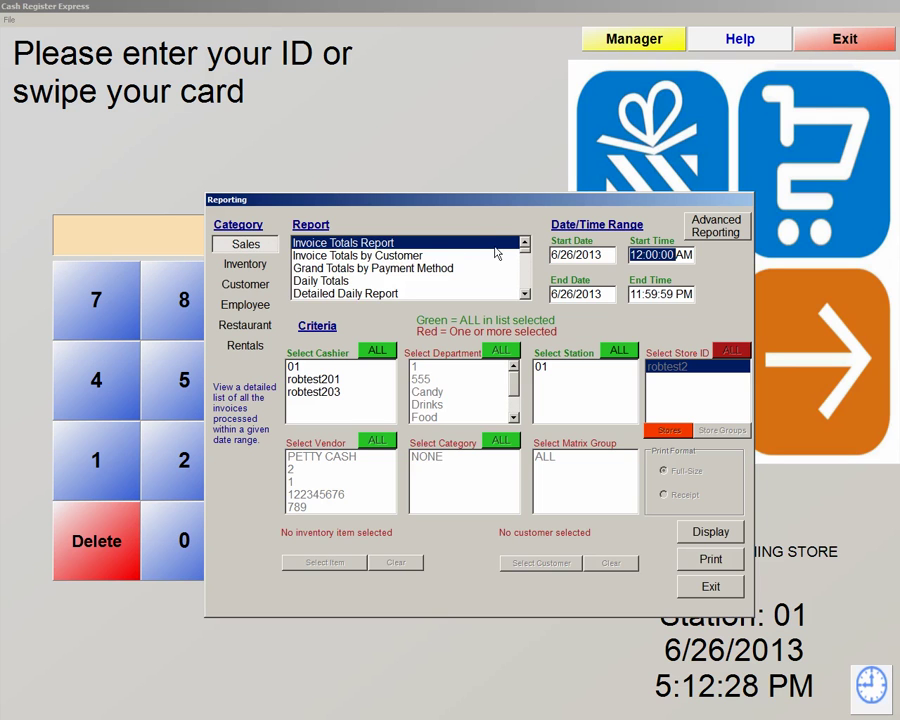
Step: Display the Invoice Totals Report for Void Invoices (type 3) on 6/26/2013, maximized
left_click(712, 533)
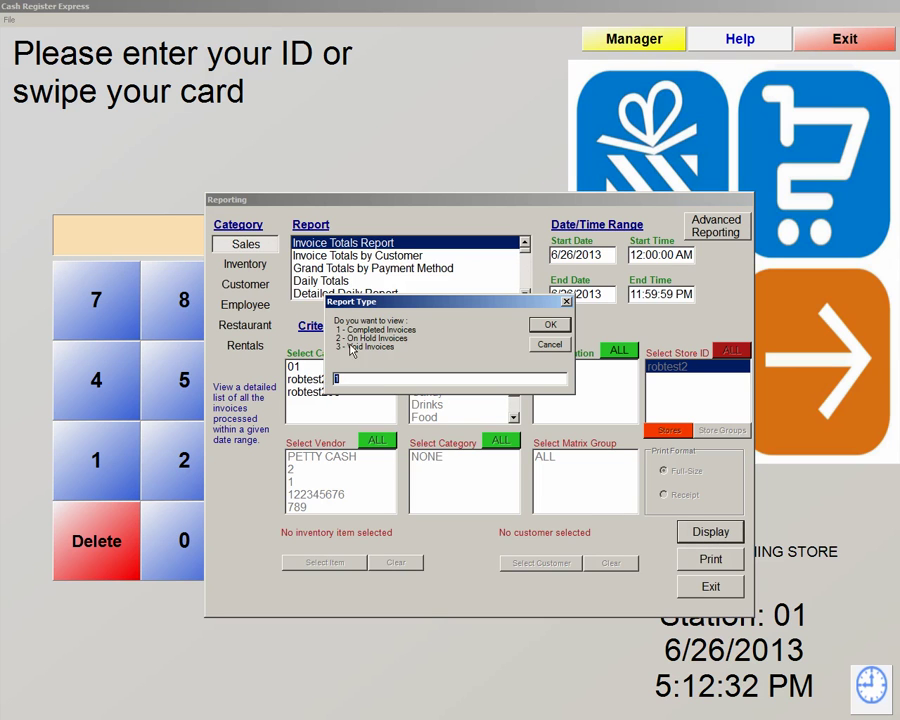
type("3")
left_click(557, 330)
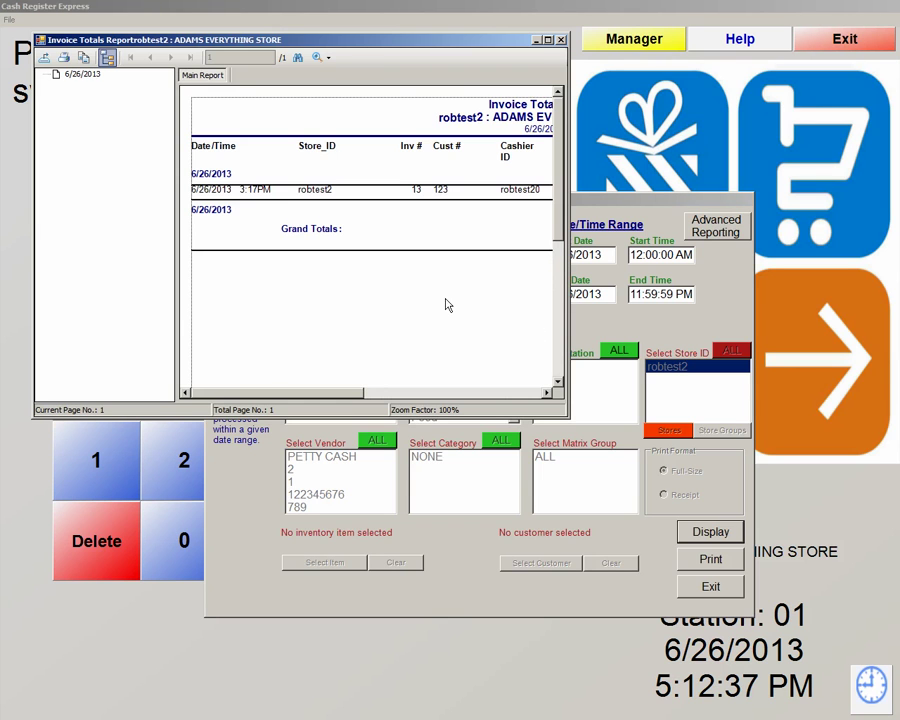
left_click(547, 42)
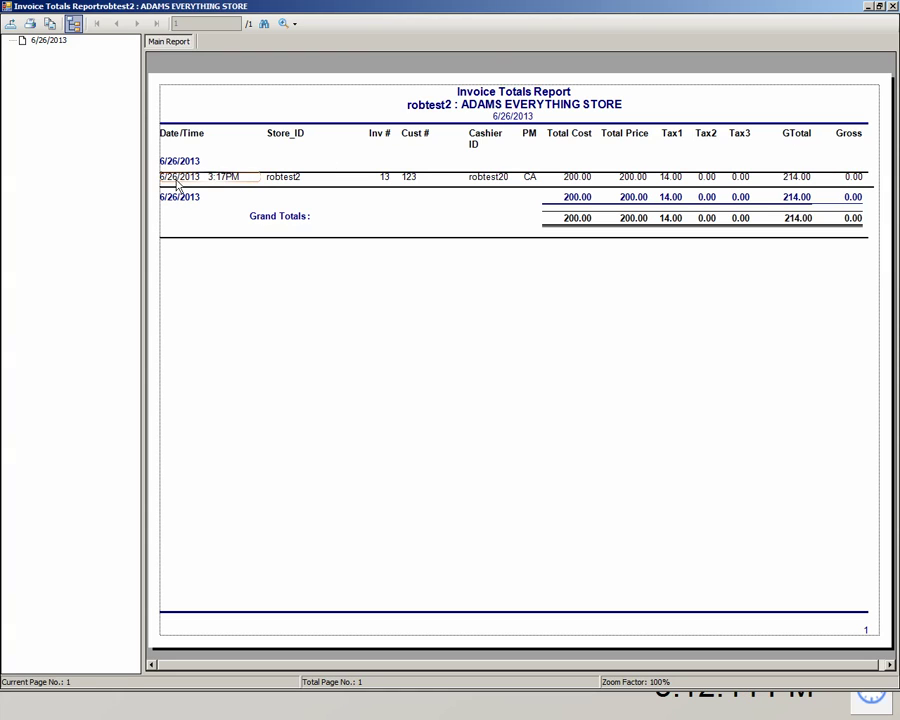
Step: Check the export file formats, cancel without exporting, and close the void invoices report
left_click(10, 23)
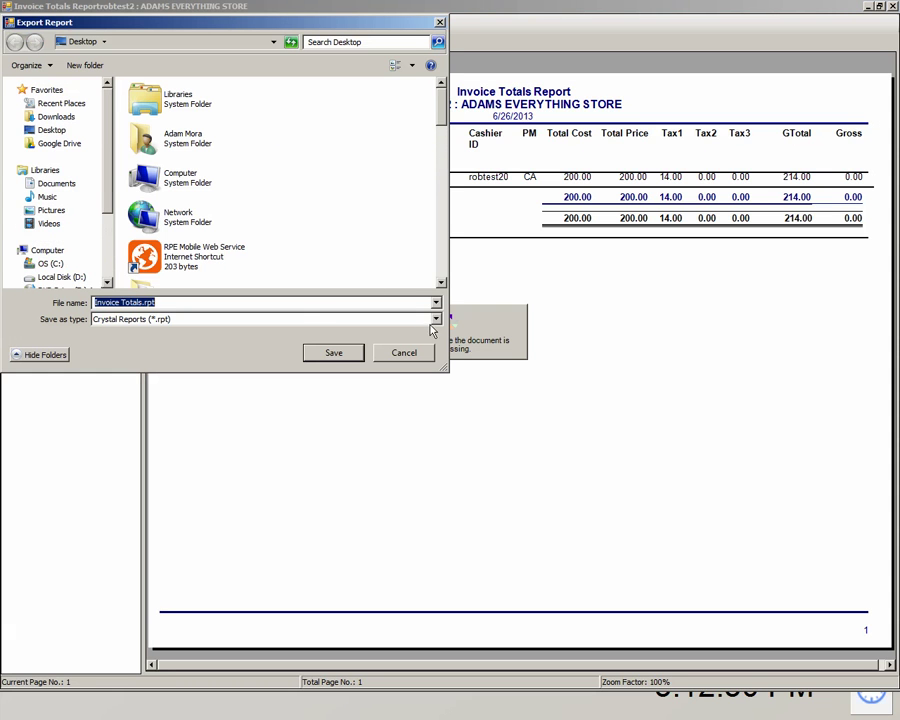
left_click(436, 321)
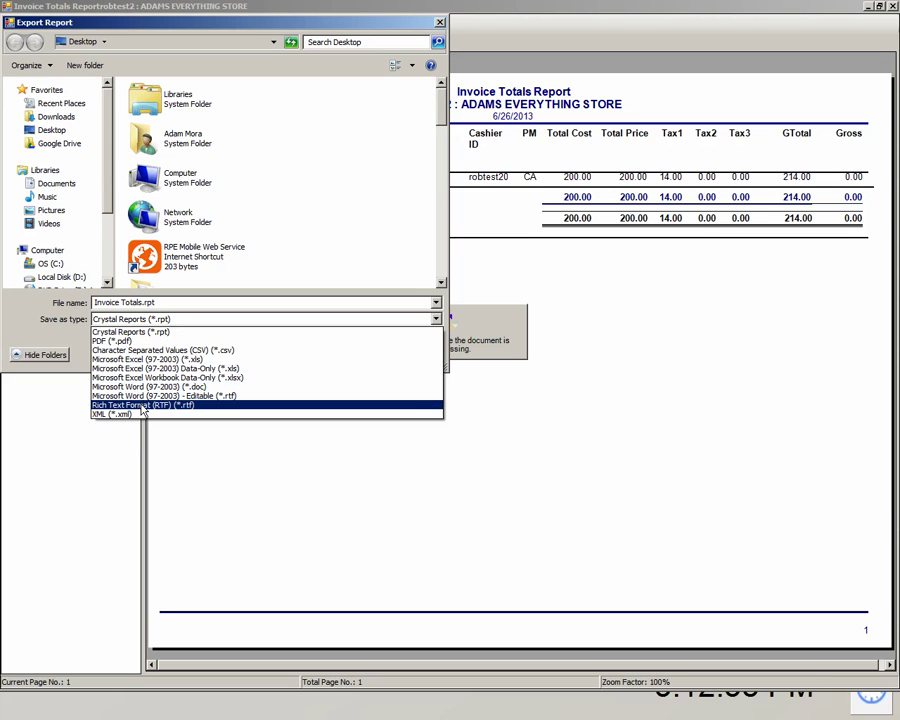
left_click(440, 24)
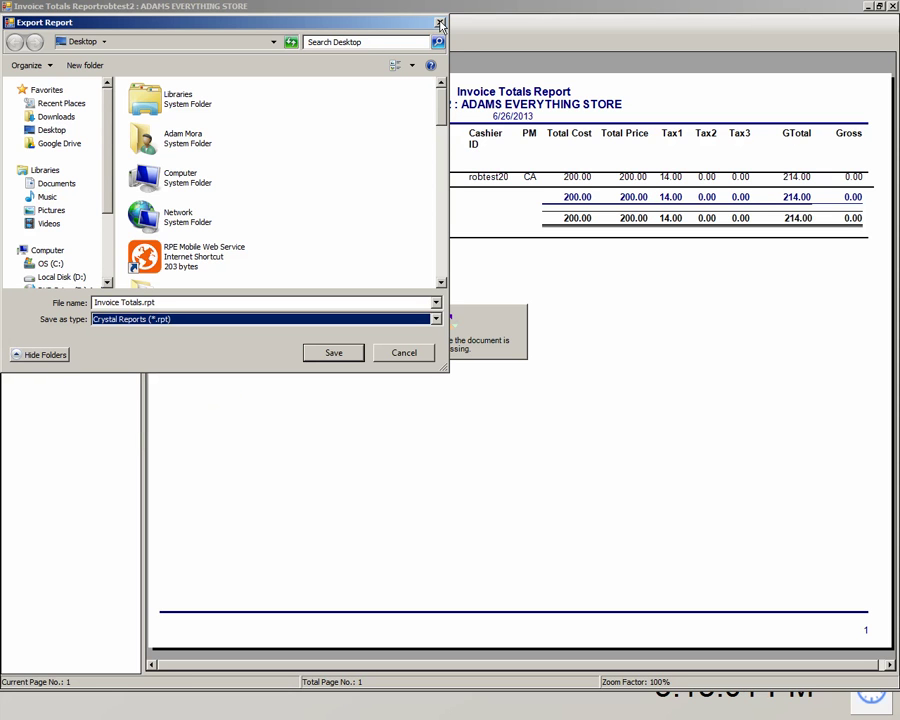
left_click(440, 24)
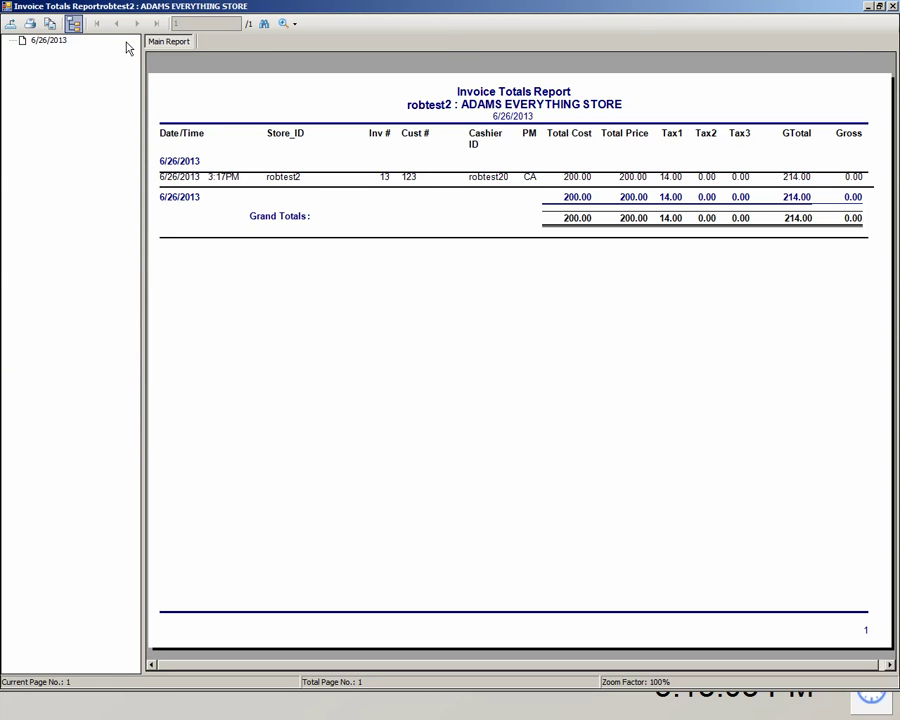
left_click(893, 6)
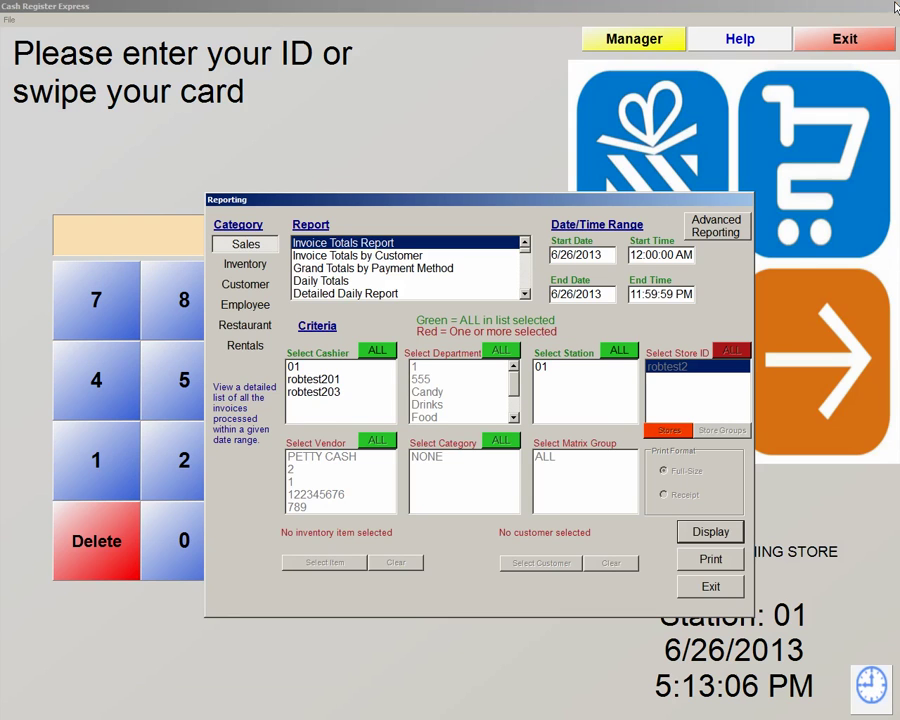
left_click(700, 532)
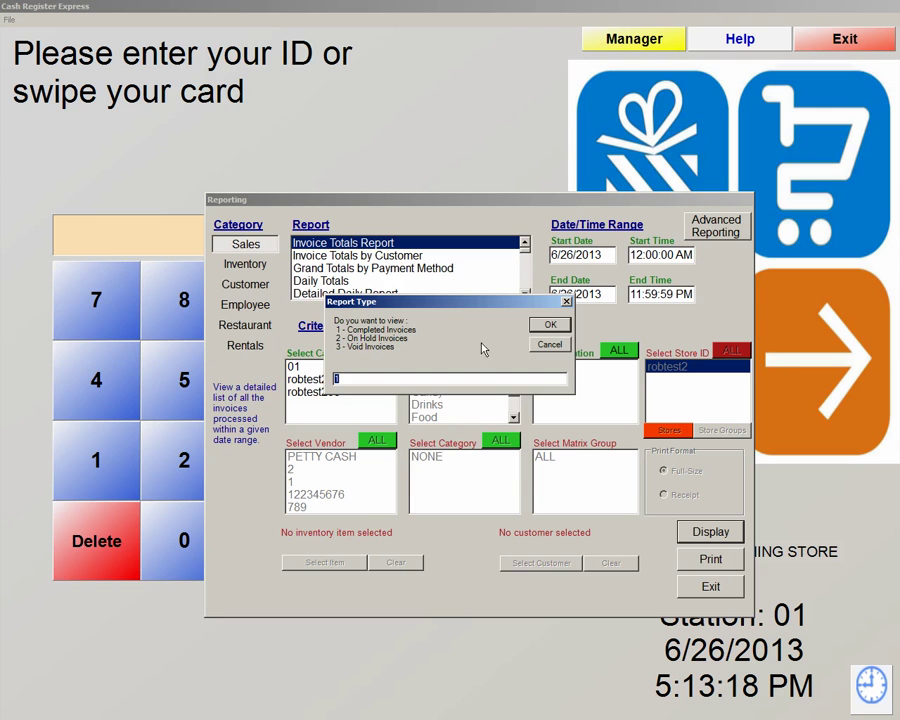
left_click(550, 328)
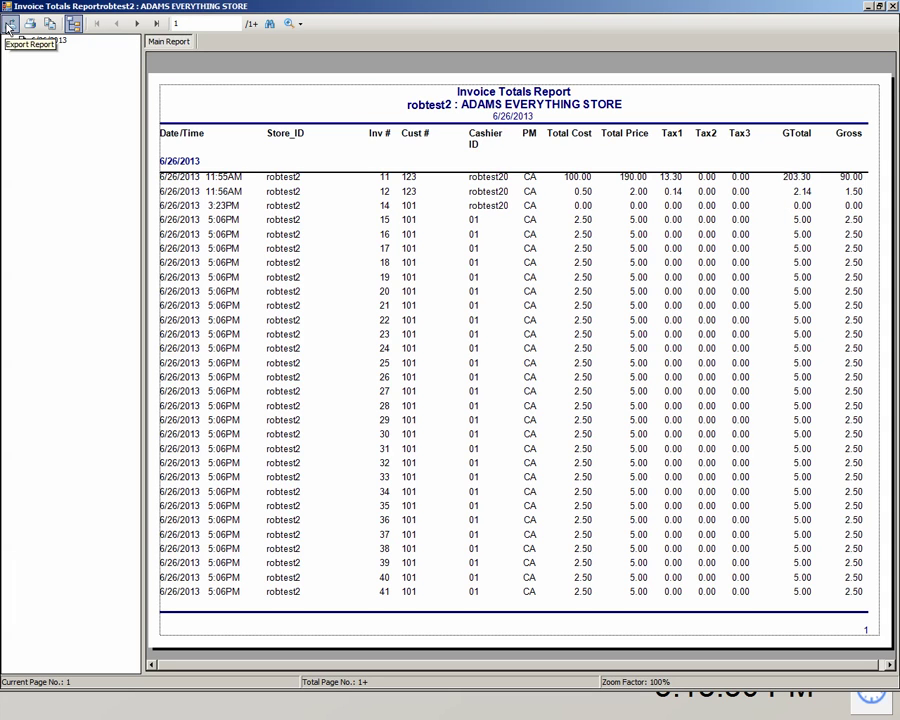
left_click(893, 7)
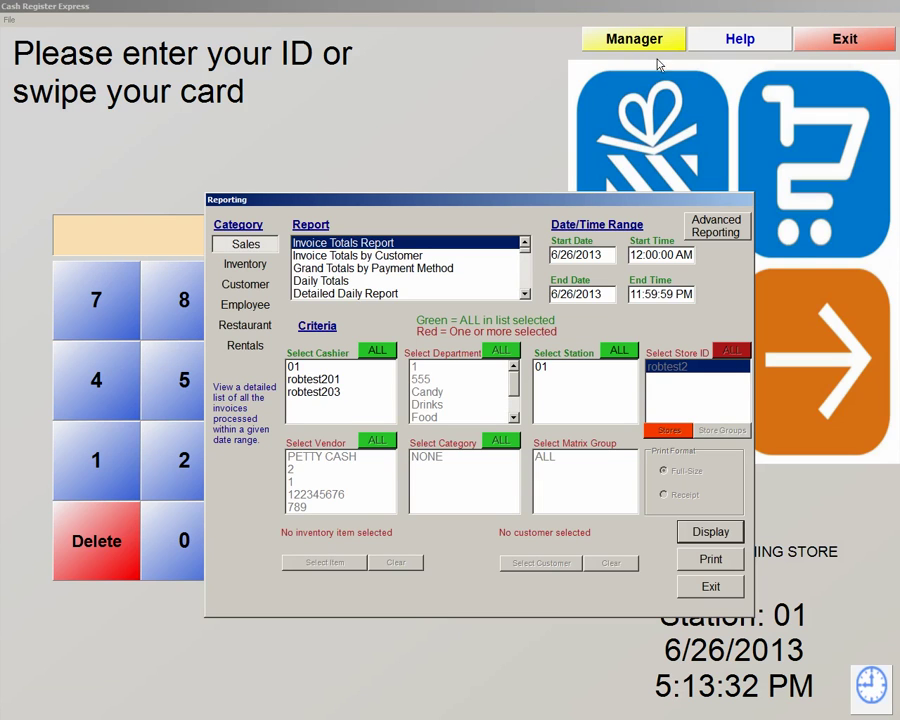
Step: Select Detailed Daily Report and open its settings for 6/26/2013
left_click(525, 296)
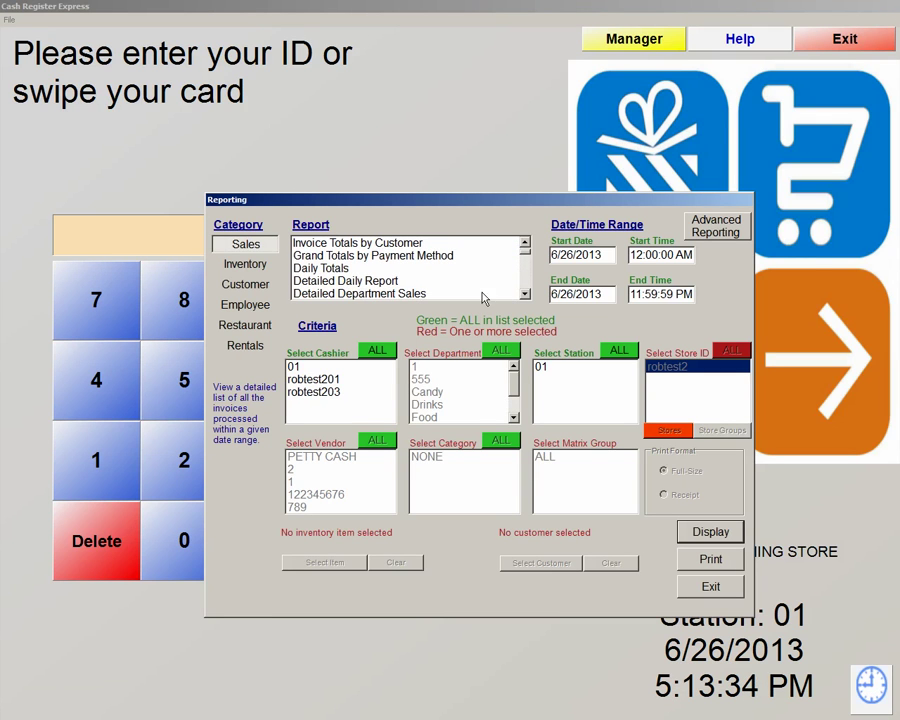
left_click(358, 282)
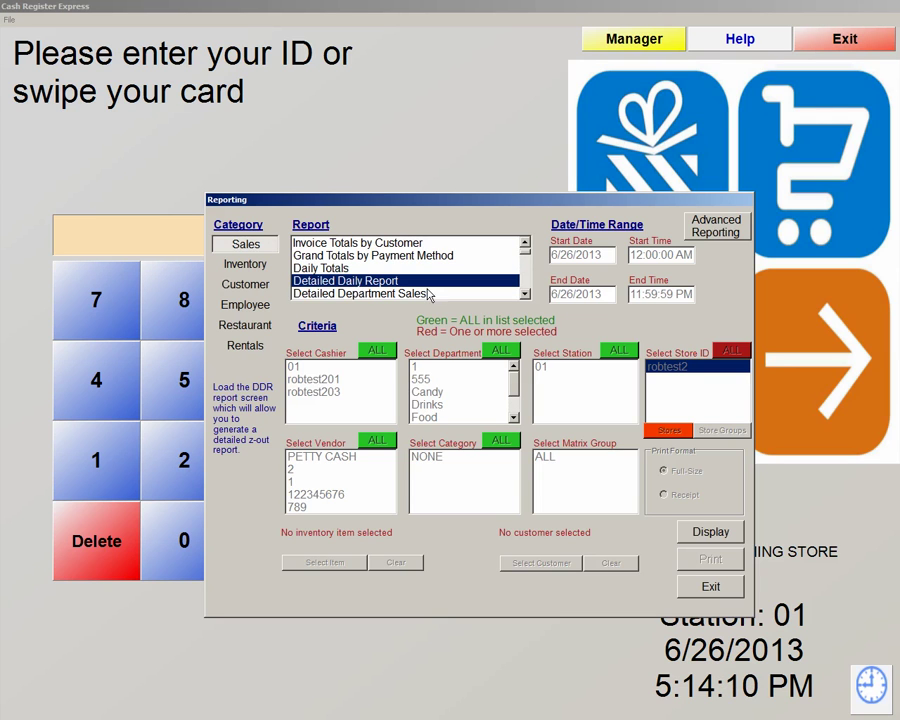
left_click(720, 535)
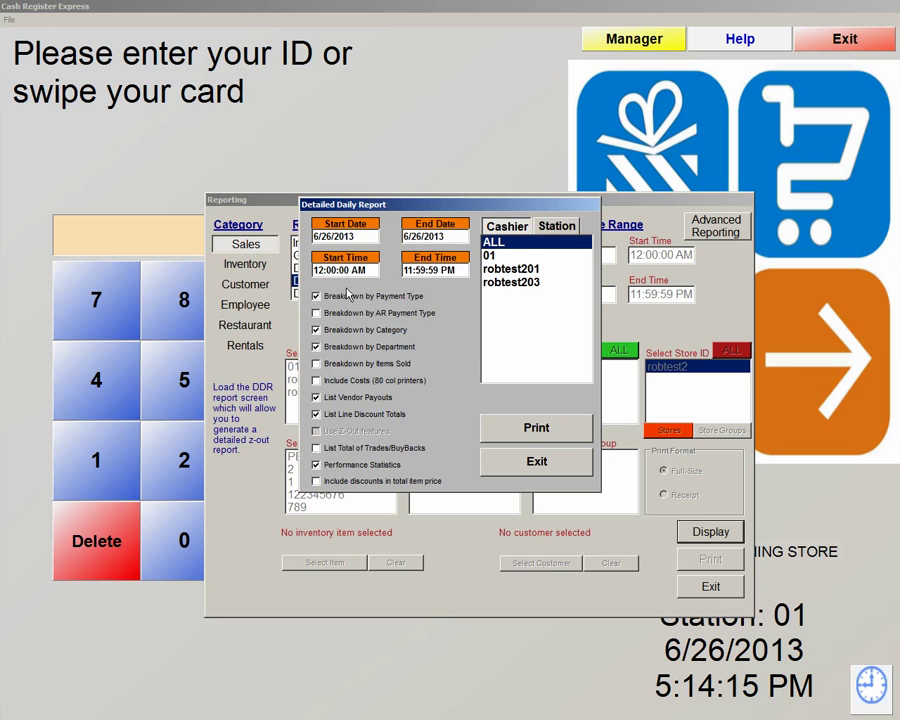
left_click(558, 229)
left_click(507, 227)
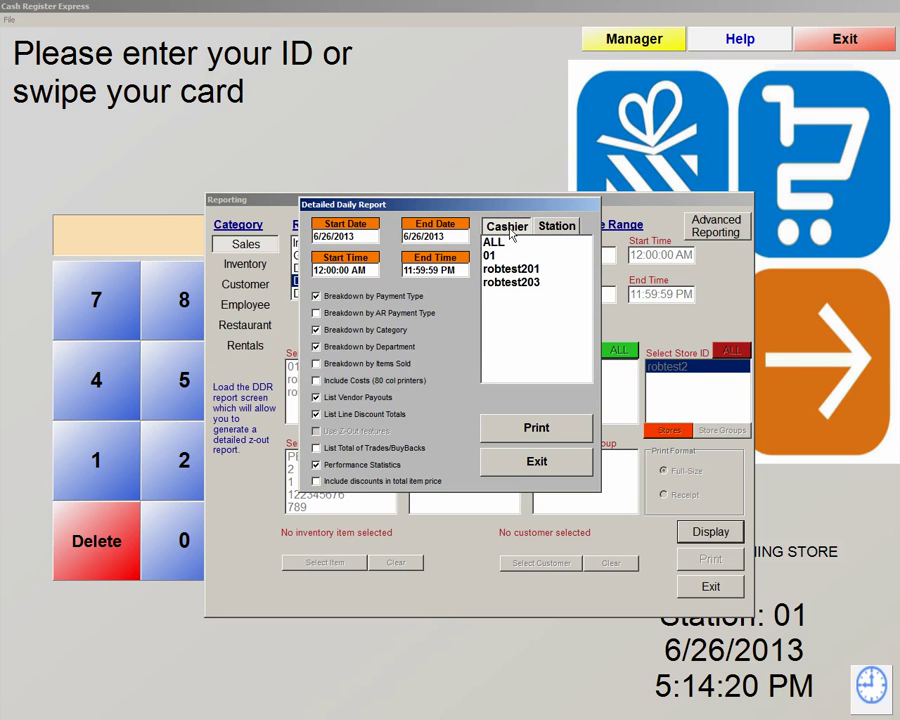
left_click(363, 237)
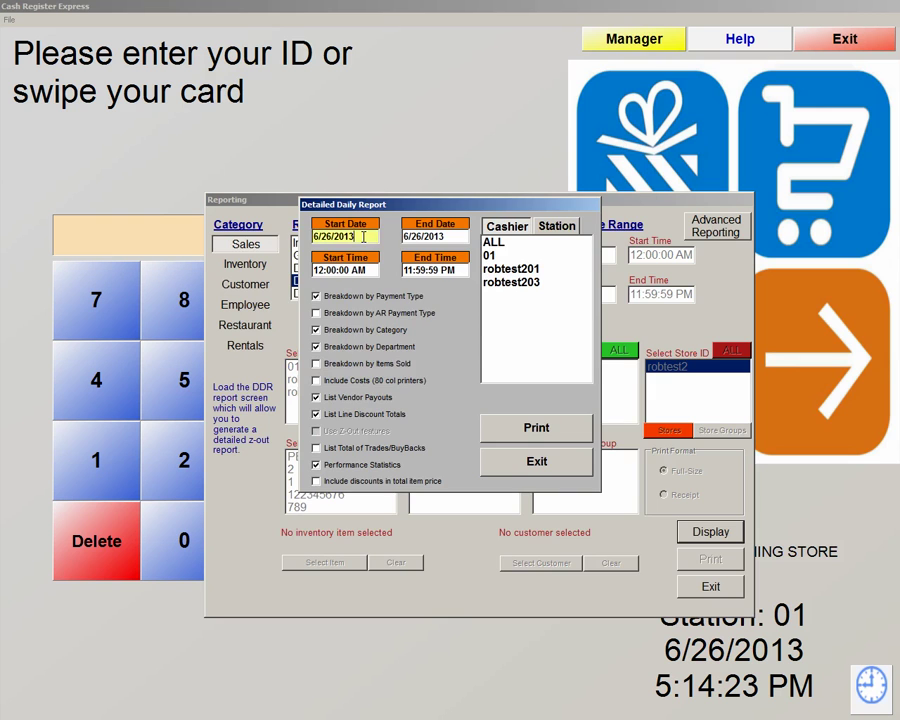
left_click(282, 543)
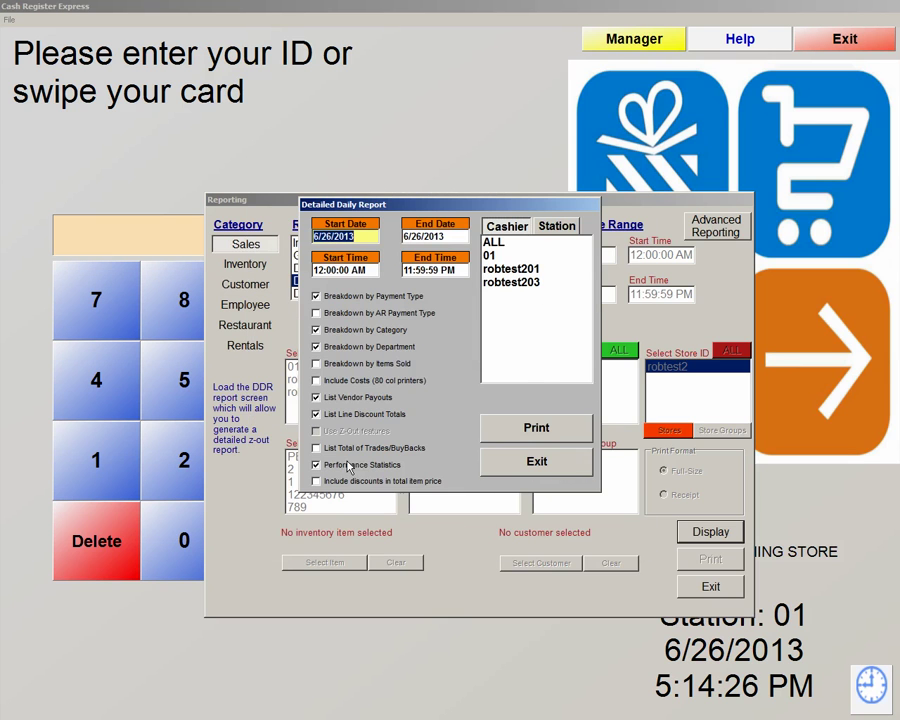
left_click(462, 269)
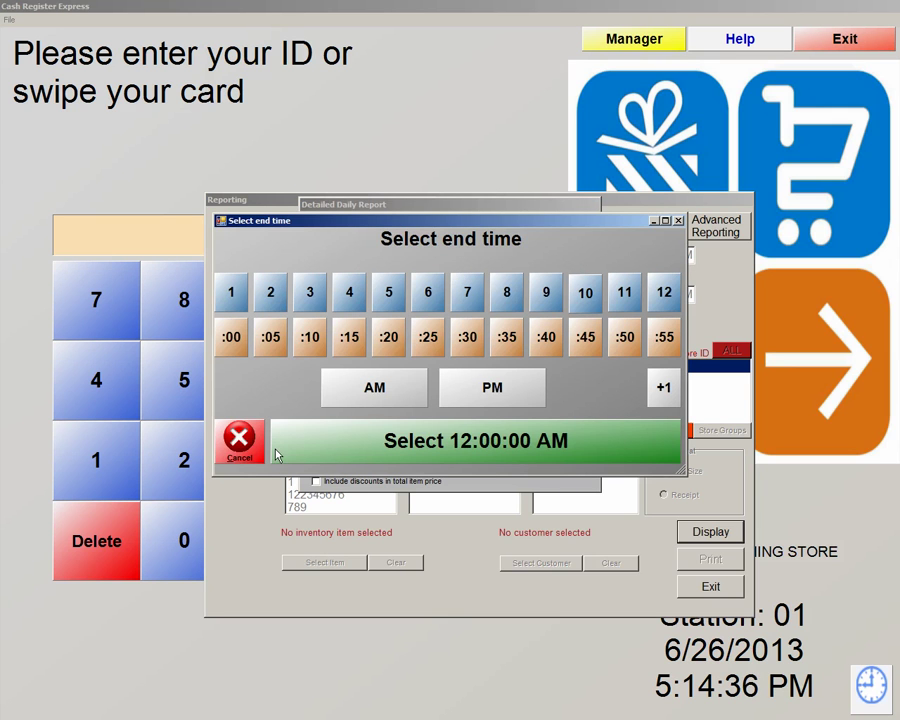
left_click(238, 440)
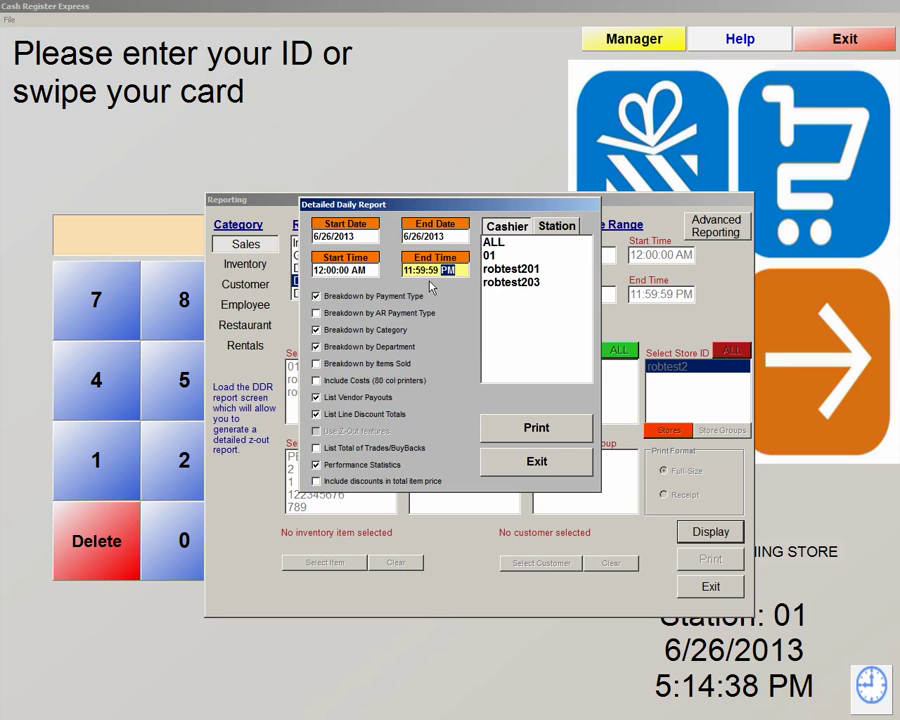
left_click(557, 461)
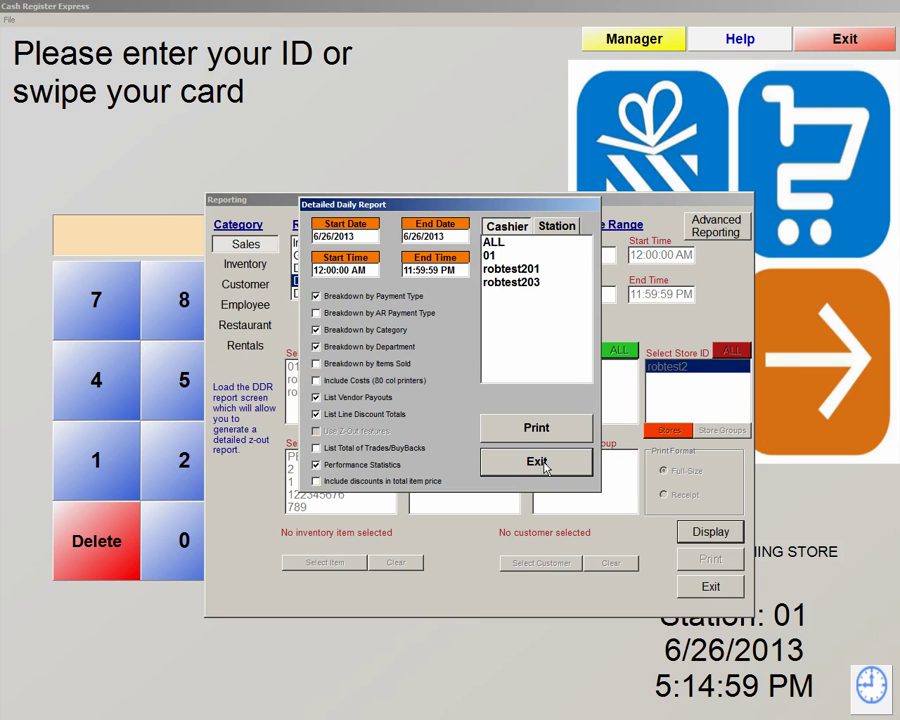
left_click(543, 466)
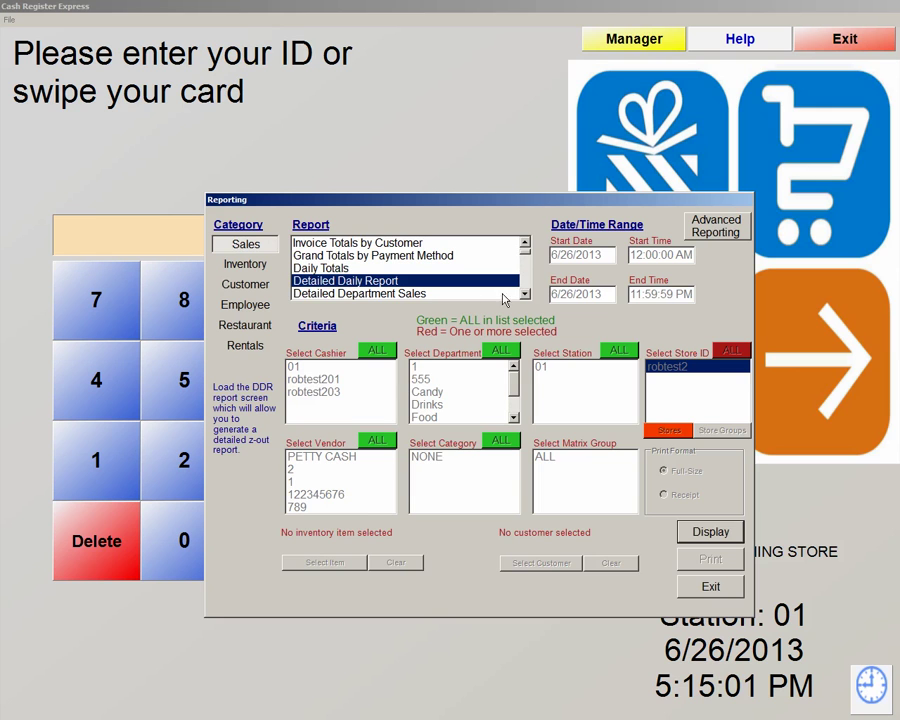
Step: Run Detailed Department Sales for All Sales on 6/26/2013 and maximize the report window
left_click(524, 294)
left_click(372, 281)
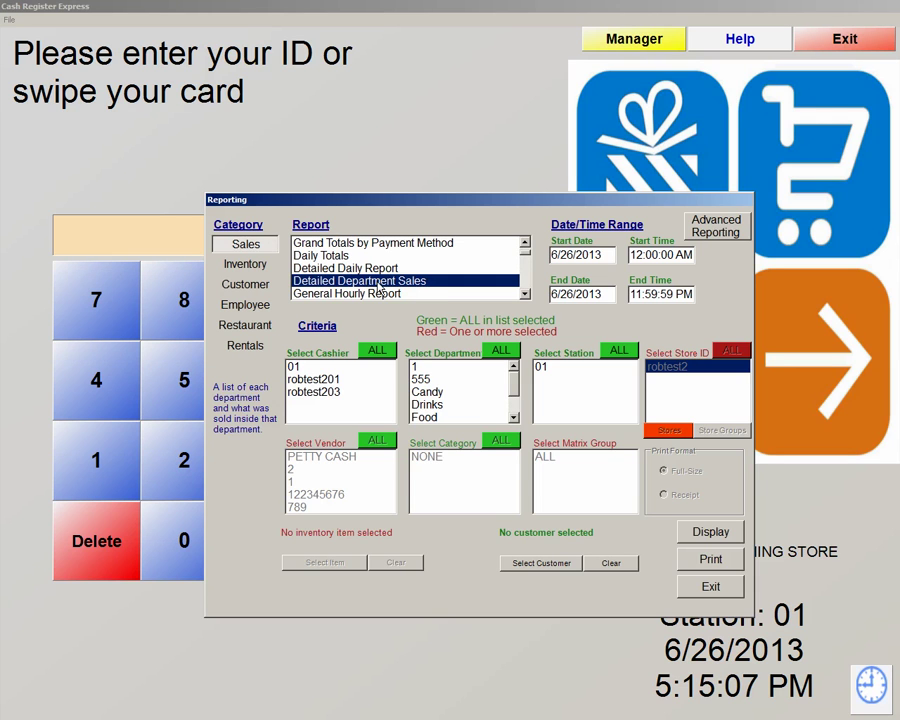
left_click(707, 537)
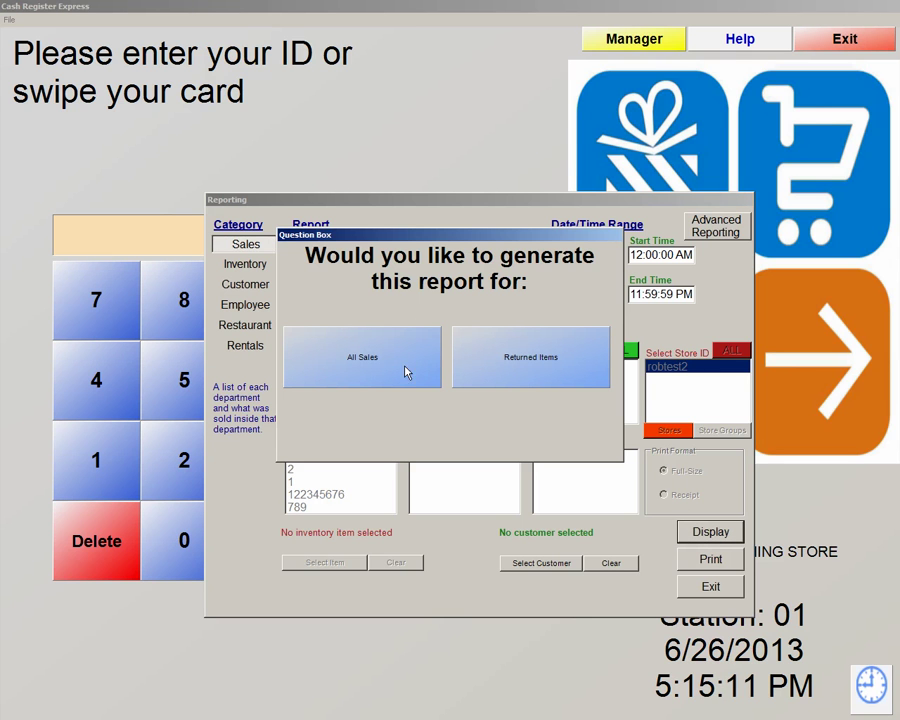
left_click(383, 372)
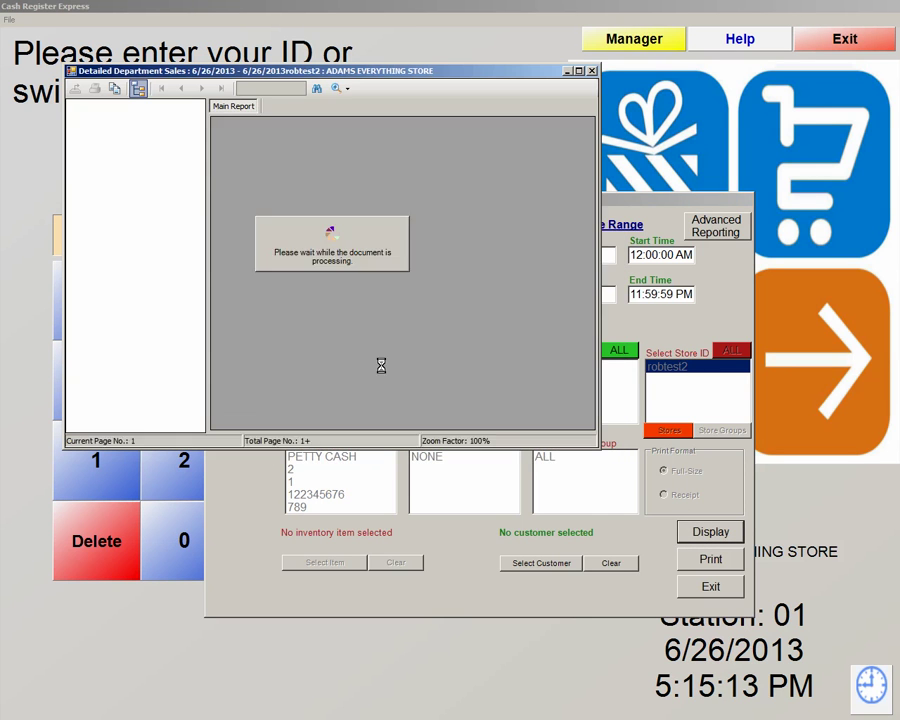
double_click(530, 70)
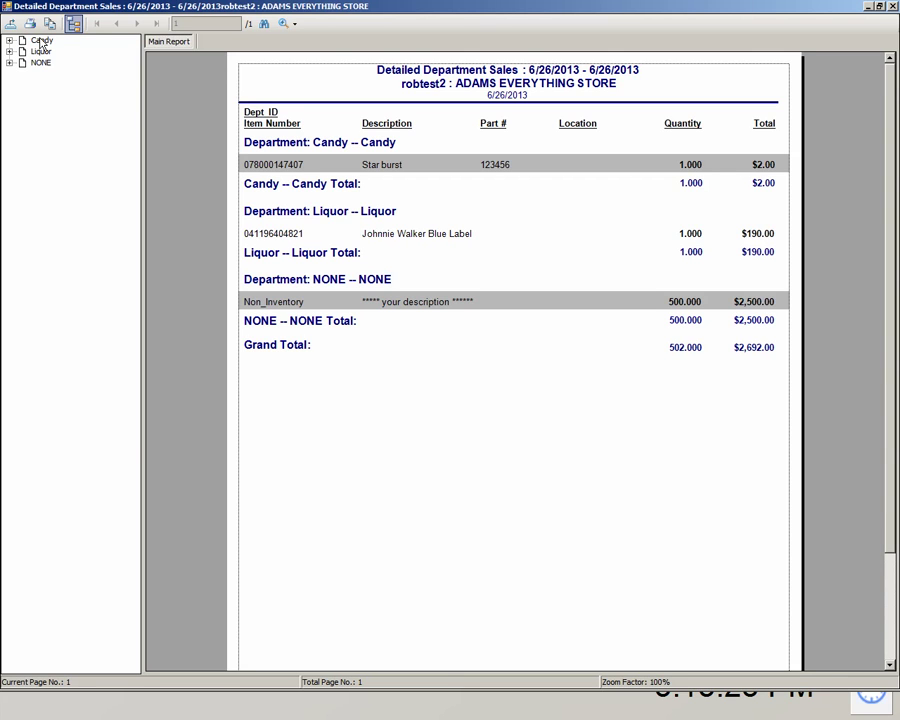
left_click_drag(886, 269, 876, 165)
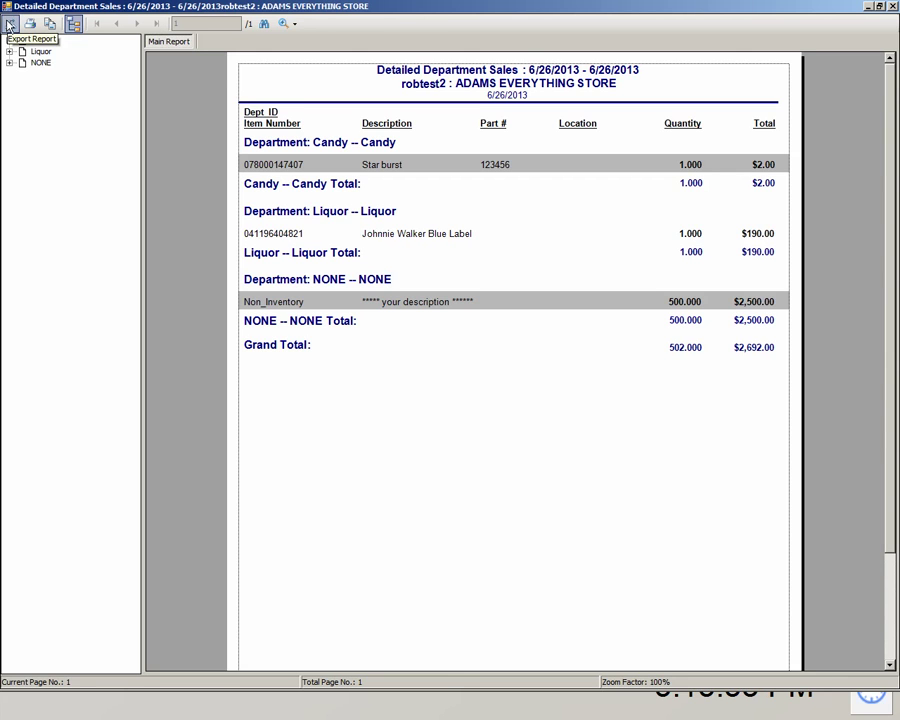
Step: Close the department sales report and select General Hourly Report in the list
left_click(892, 6)
scroll(405, 268, "down", 2)
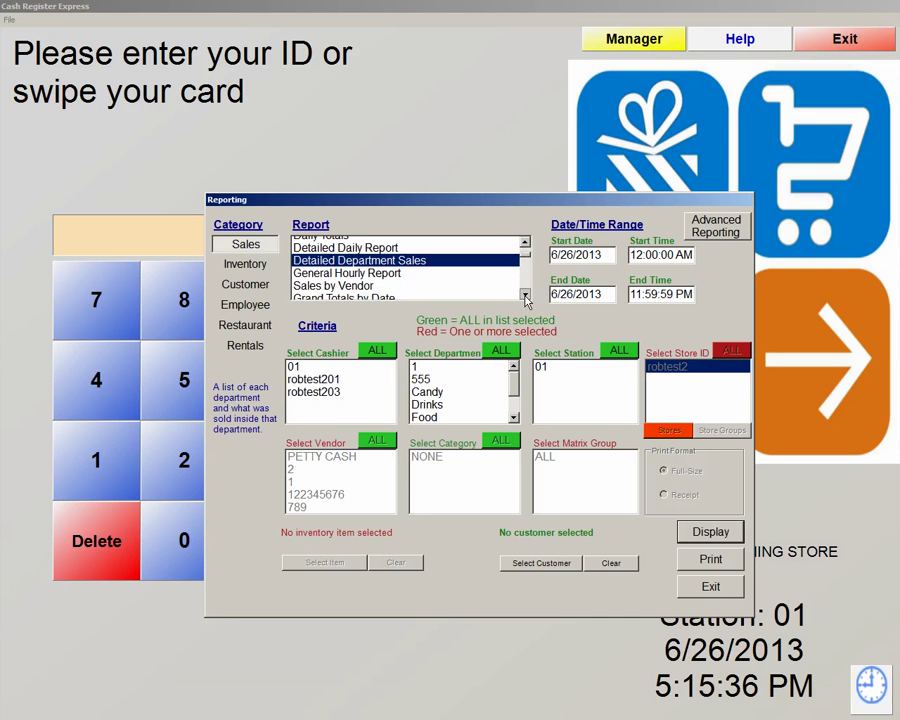
left_click(365, 281)
key("Up")
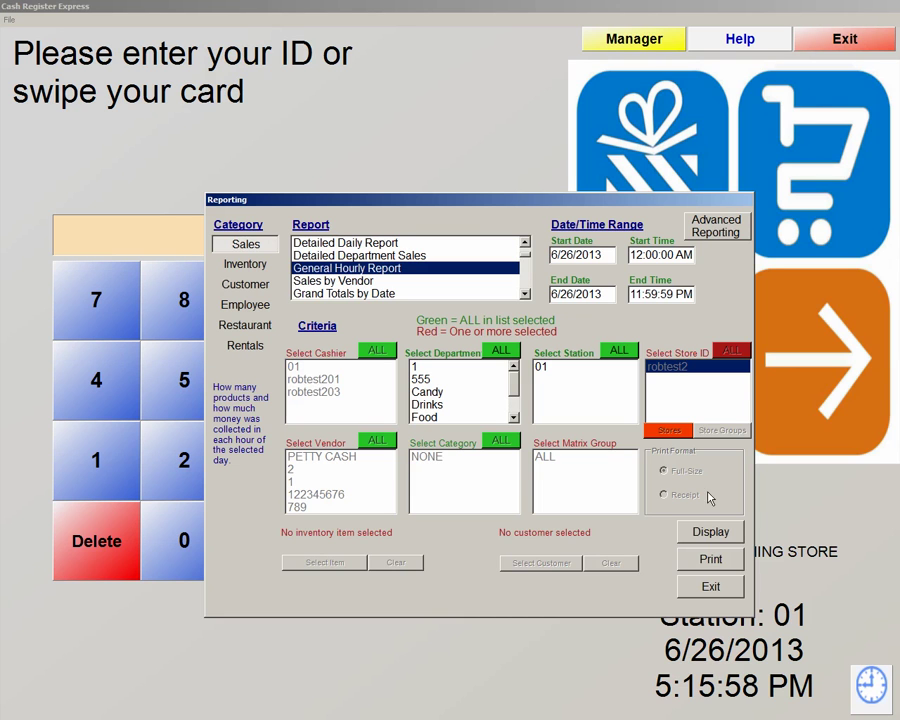
left_click(710, 532)
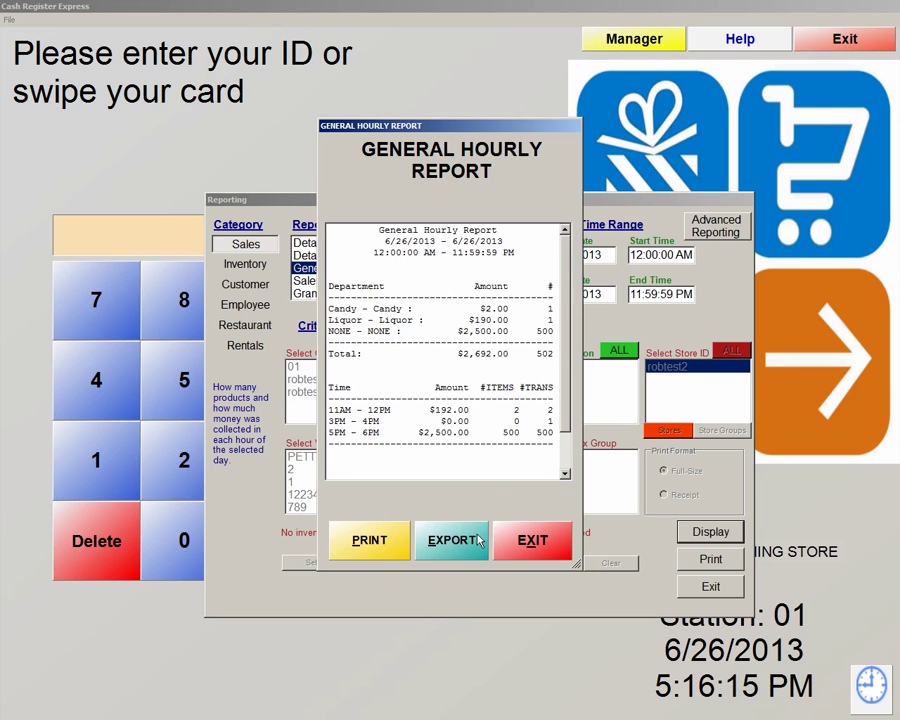
left_click(530, 540)
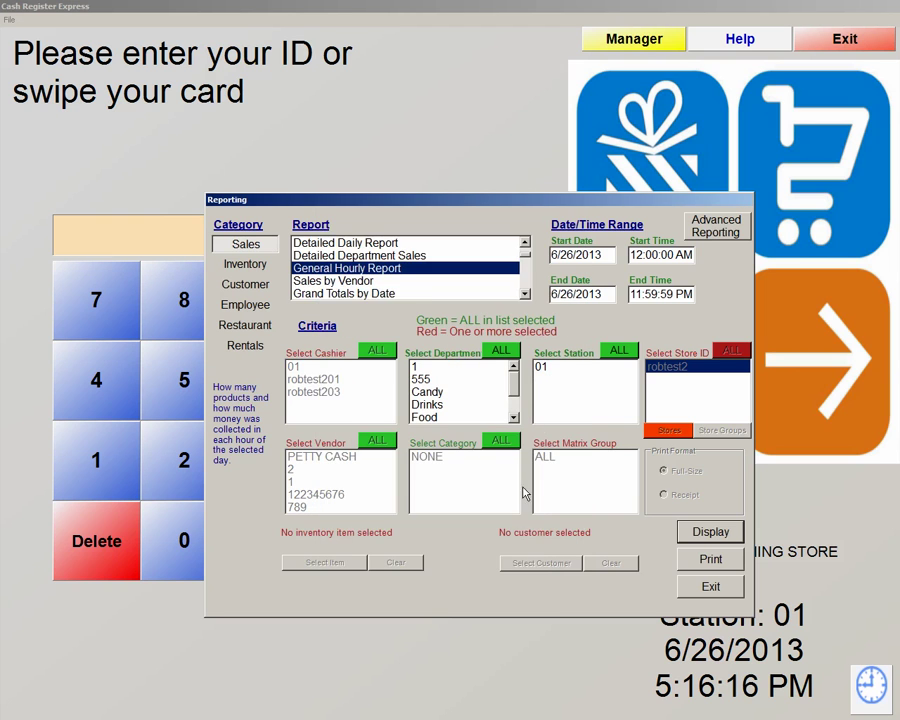
Step: Scroll through the sales report list and select Invoice Totals -- Daily Summary
left_click(524, 295)
left_click(524, 295)
left_click(525, 296)
left_click(525, 296)
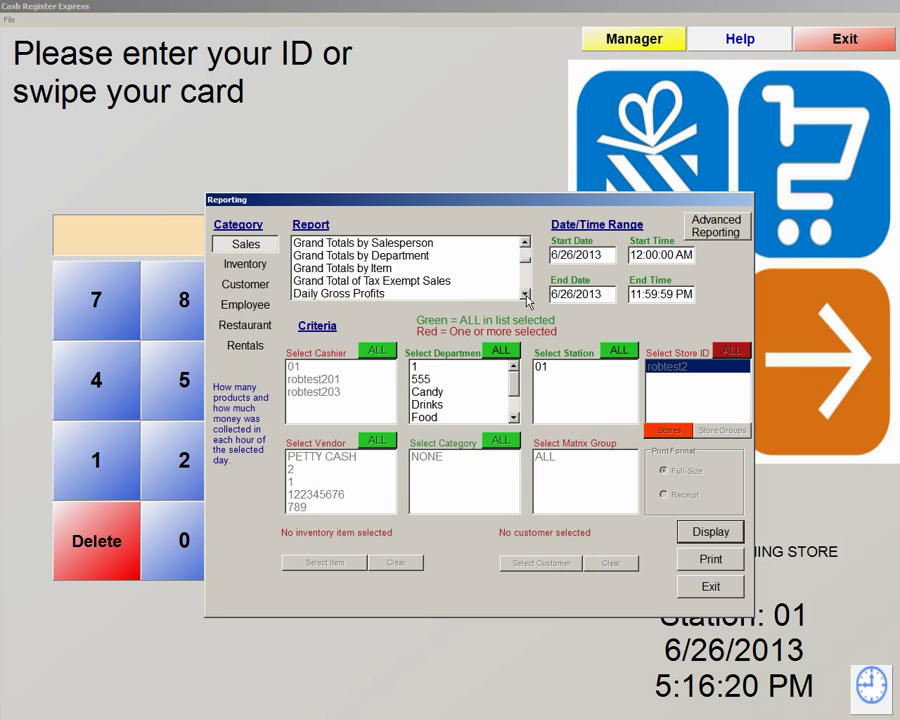
left_click(525, 296)
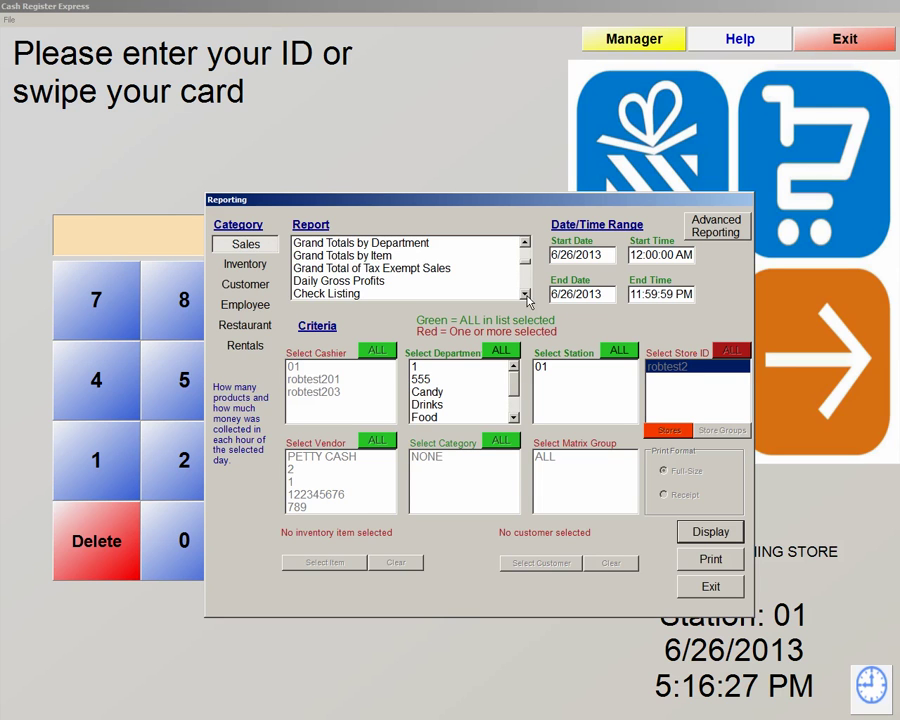
left_click(528, 299)
left_click(528, 299)
left_click(528, 299)
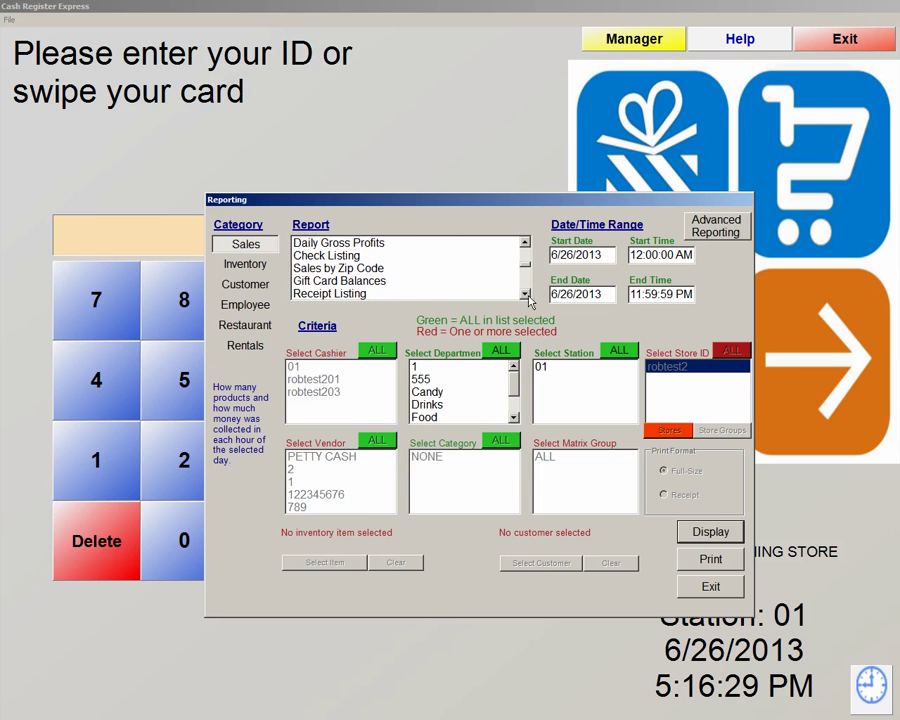
left_click(527, 297)
left_click(527, 297)
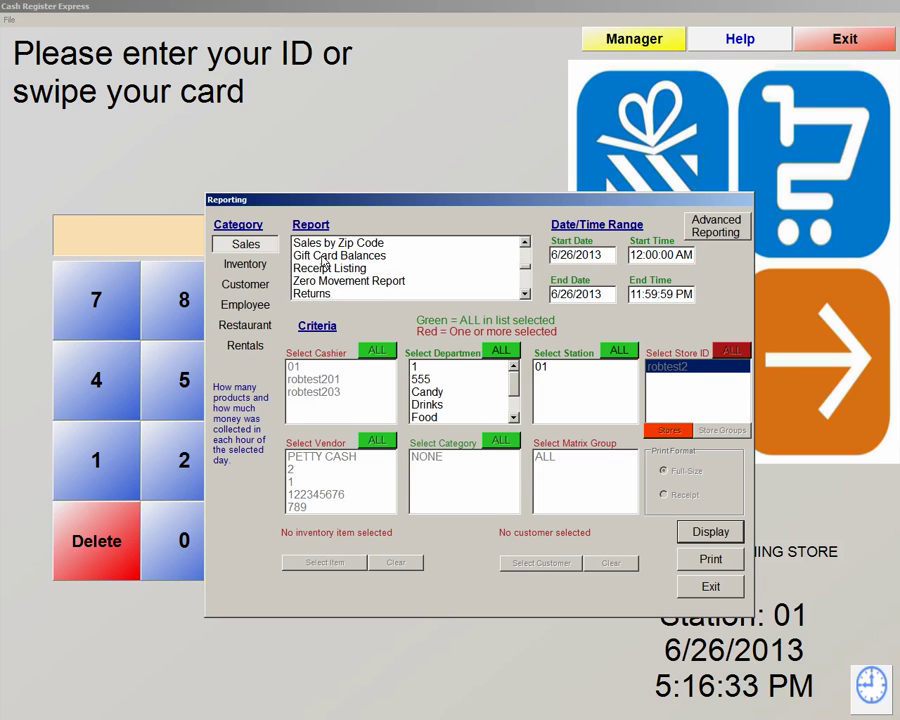
left_click(527, 295)
left_click(528, 296)
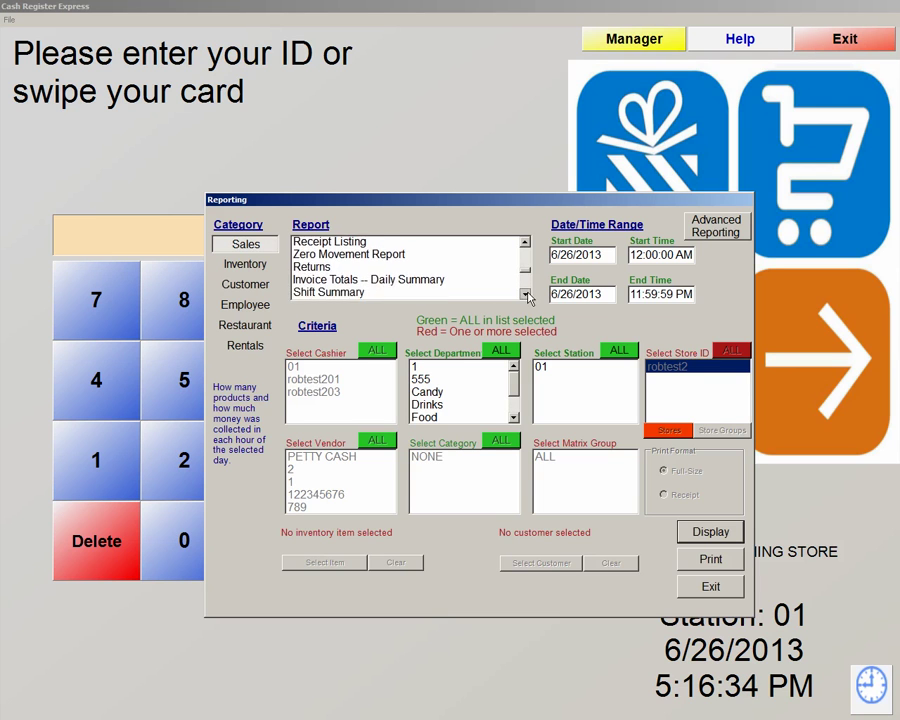
left_click(527, 295)
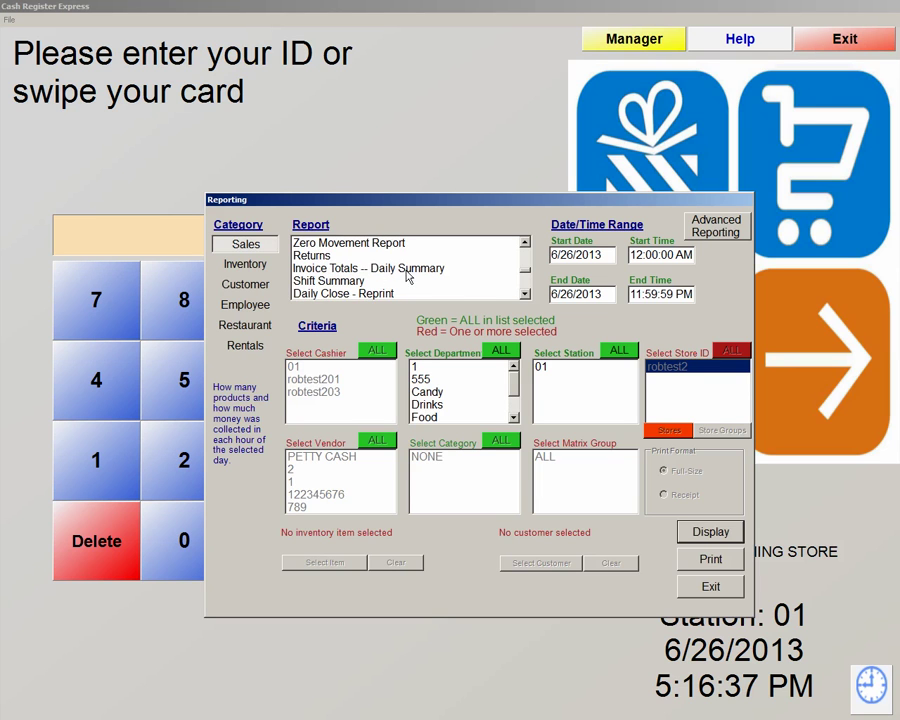
left_click(406, 270)
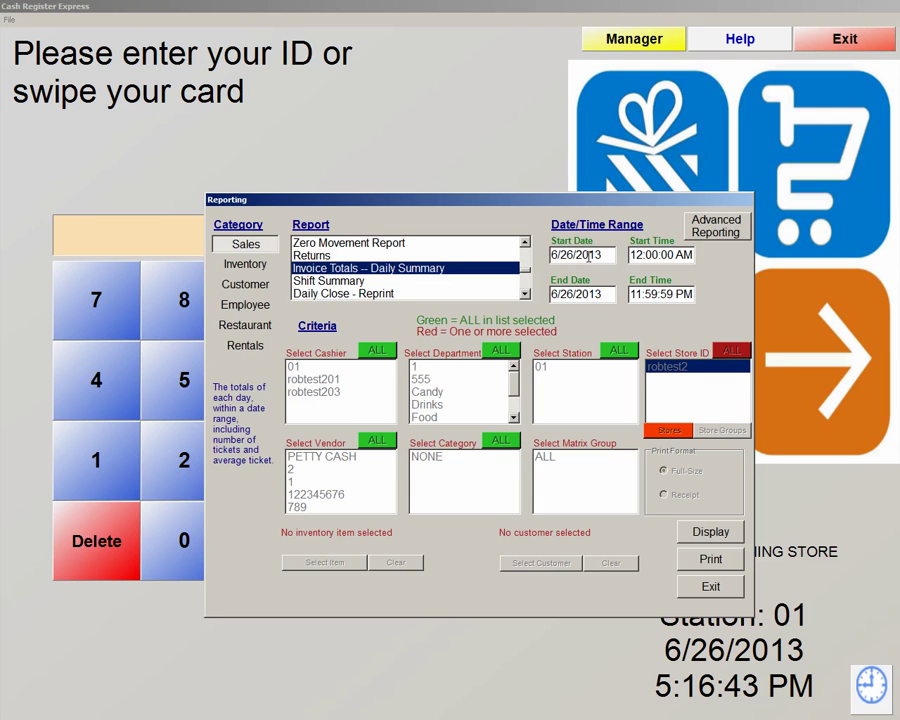
Step: Select Shift Summary, then scroll further down to Daily Close - Reprint
left_click(320, 283)
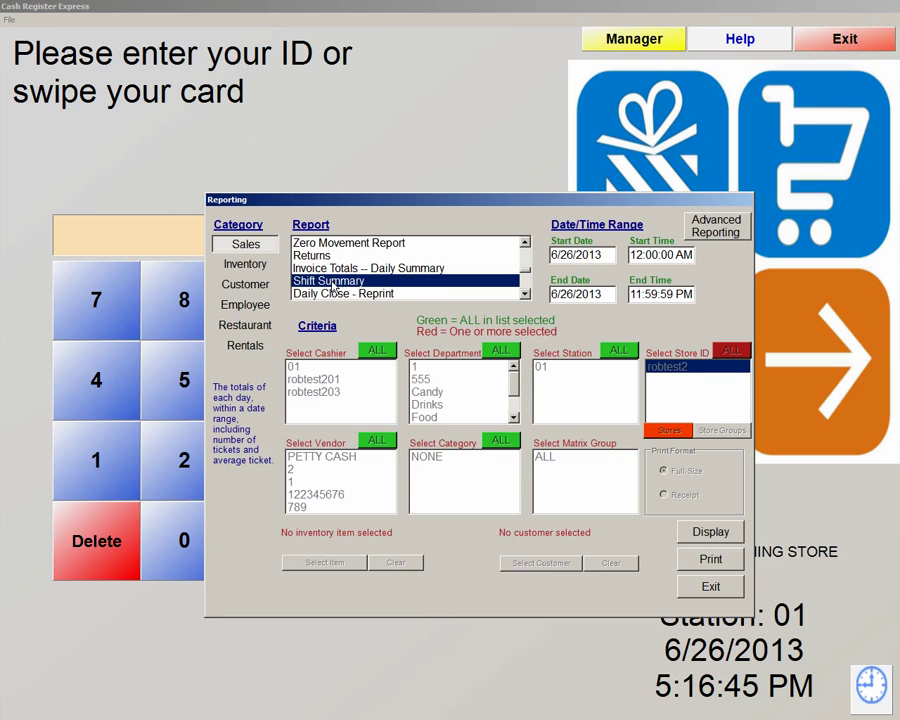
scroll(459, 291, "down", 1)
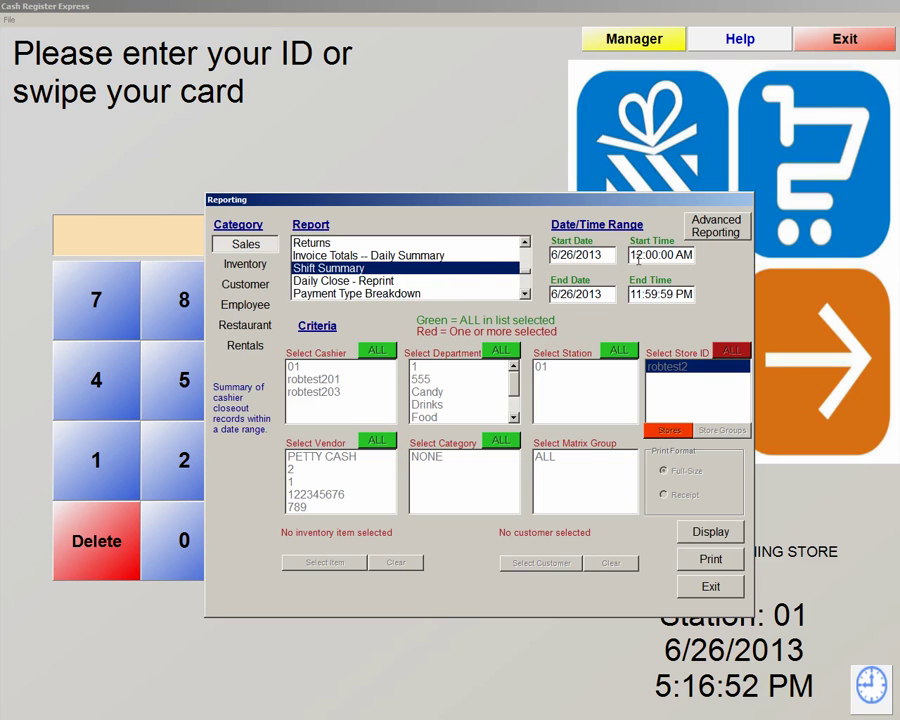
left_click(525, 294)
left_click(525, 294)
Step: Try printing Daily Close - Reprint, cancel the close-out date prompt, then select Payment Type Breakdown
left_click(383, 257)
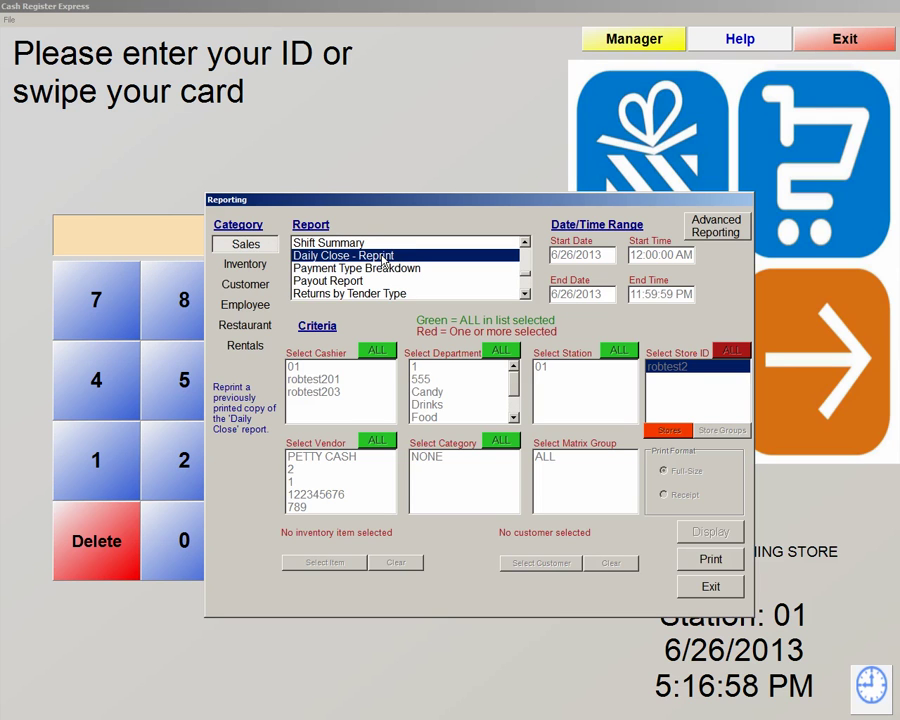
left_click(708, 561)
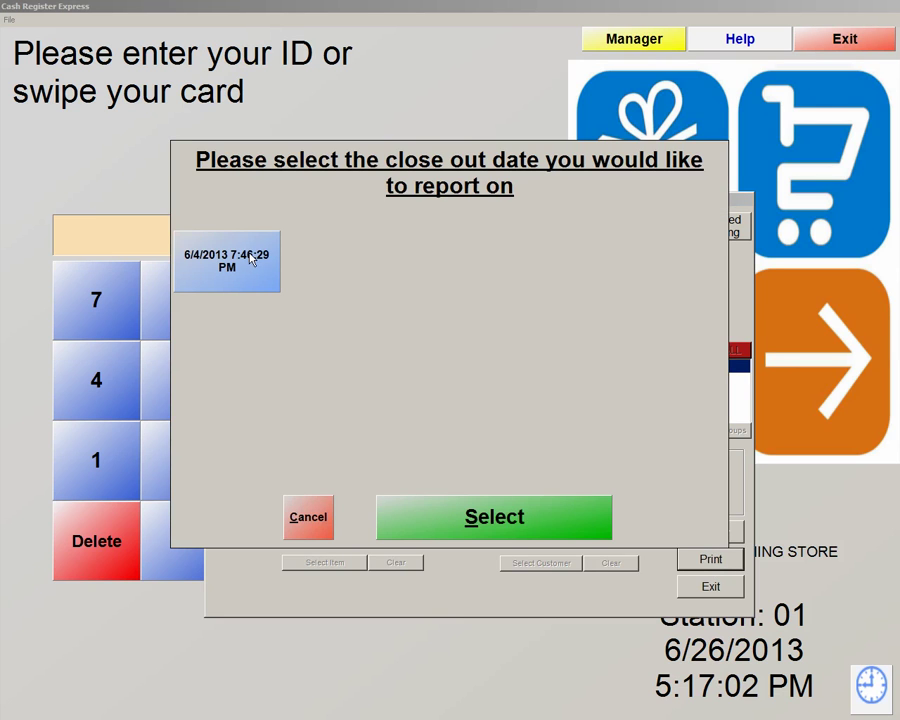
left_click(303, 518)
left_click(341, 268)
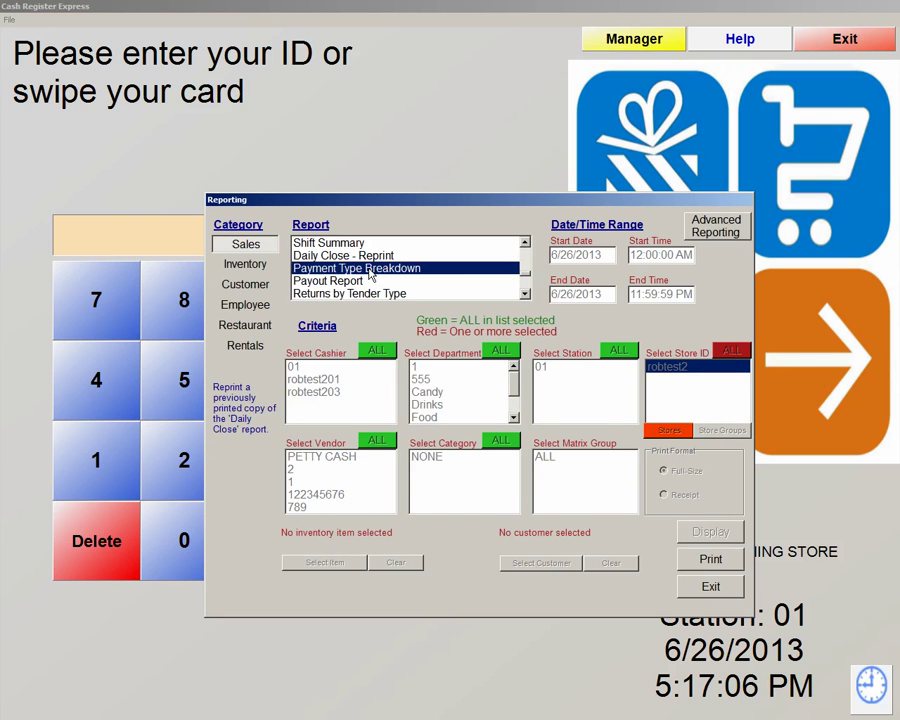
left_click(524, 293)
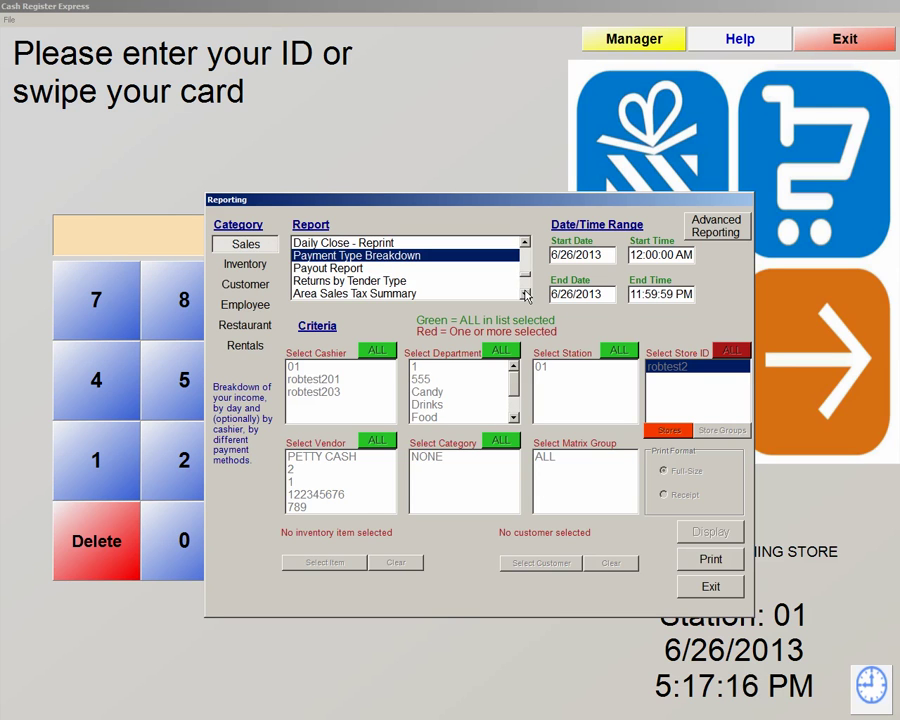
Step: Browse Payout, Financial Summary, Invoice Exceptions and Operational Exceptions, then select Flash Report
left_click(336, 268)
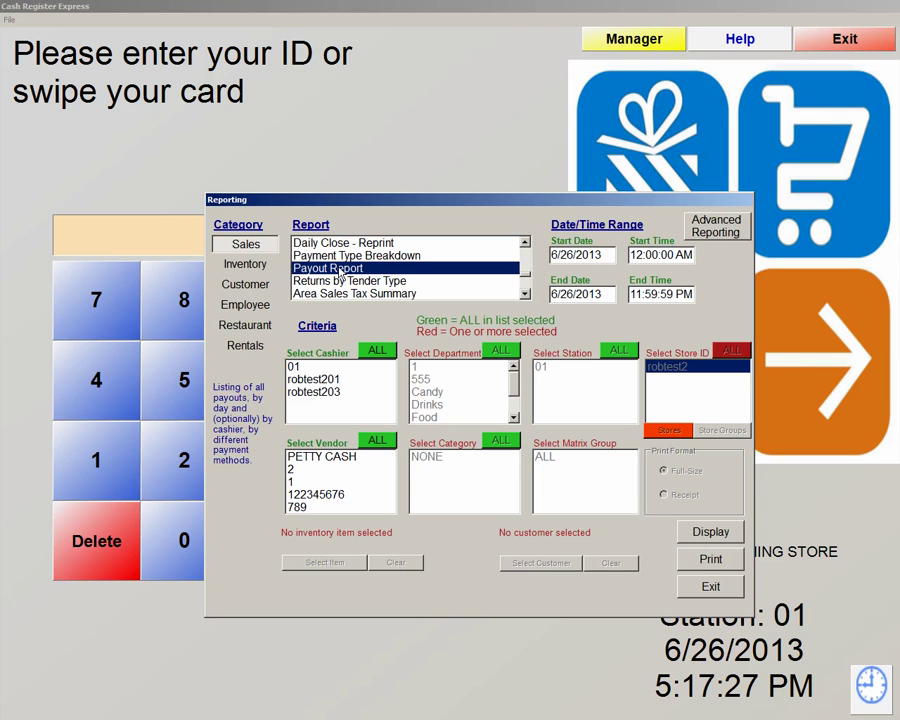
left_click(525, 294)
left_click(525, 294)
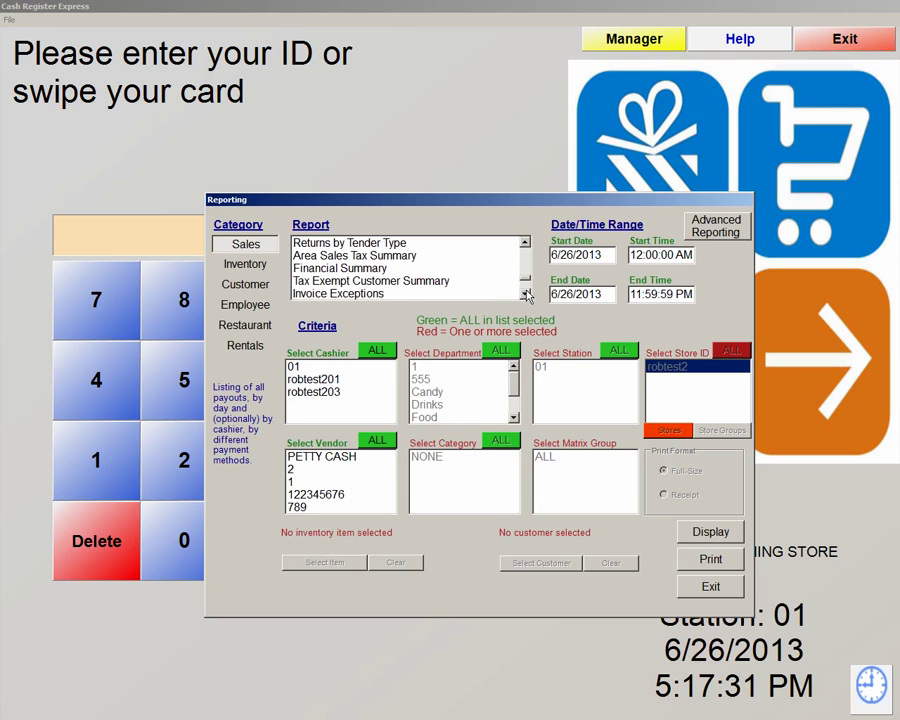
left_click(525, 294)
left_click(415, 256)
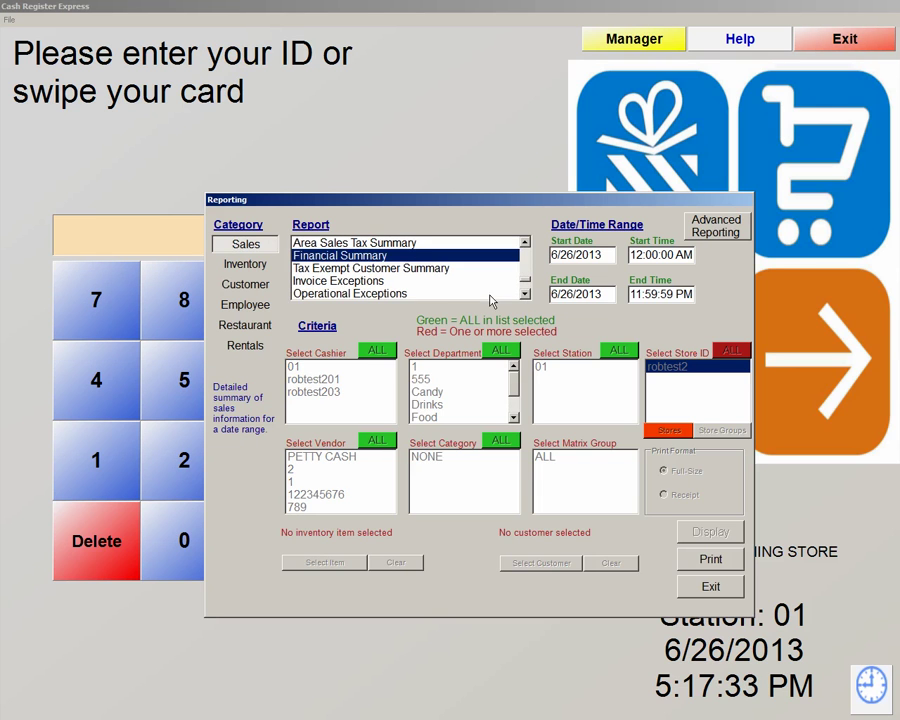
left_click(525, 294)
left_click(390, 268)
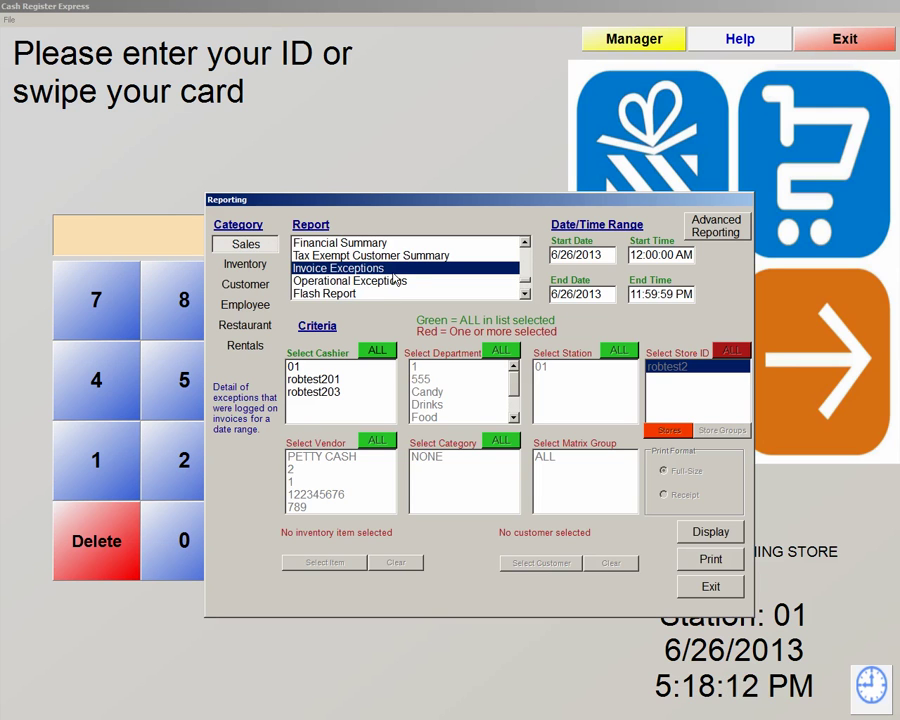
left_click(368, 285)
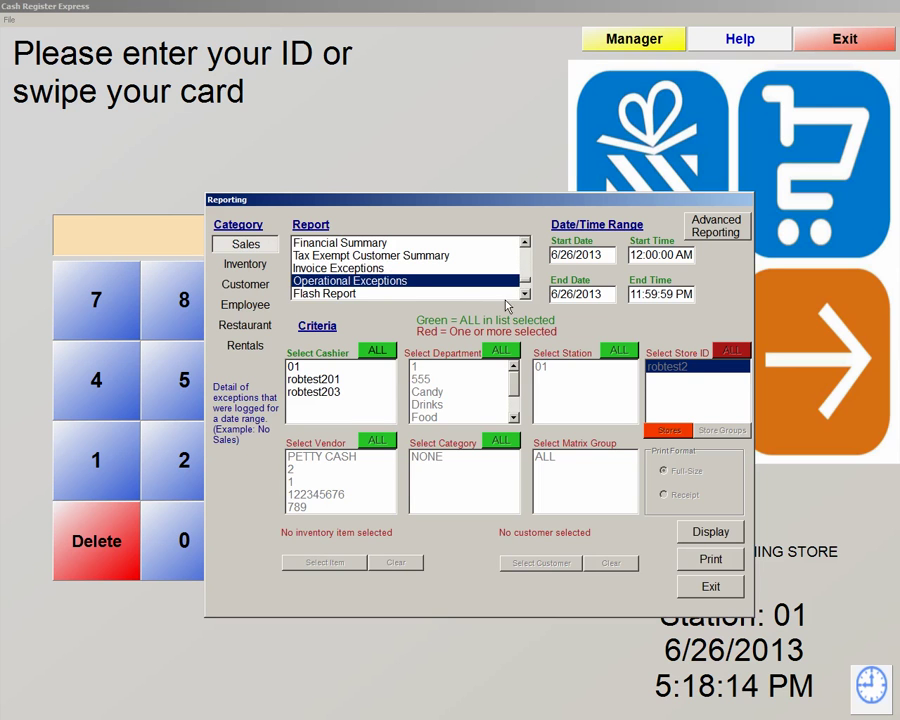
left_click(524, 294)
left_click(339, 284)
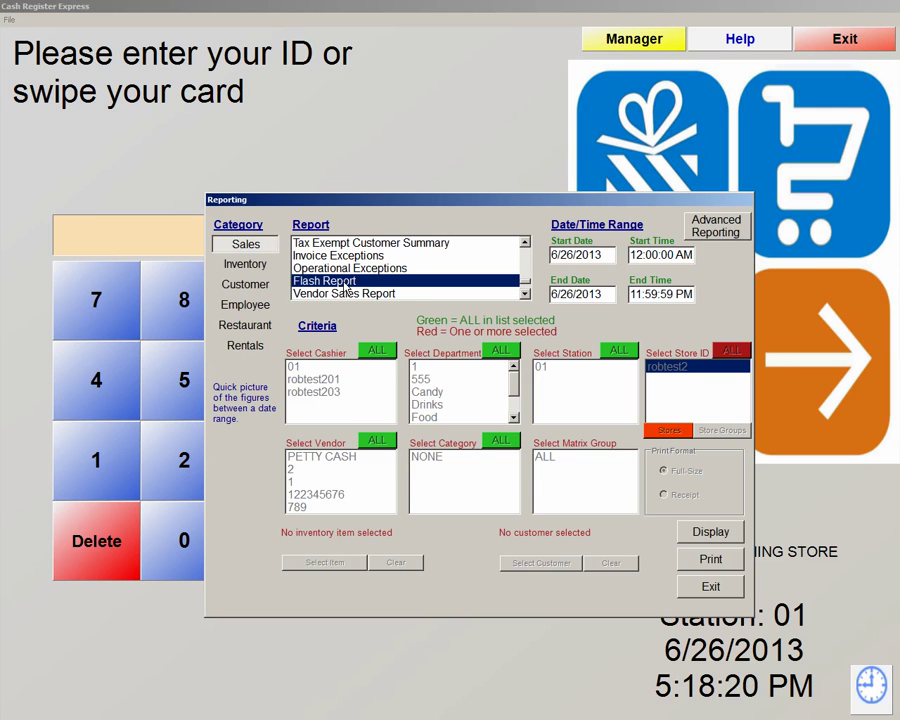
left_click(712, 535)
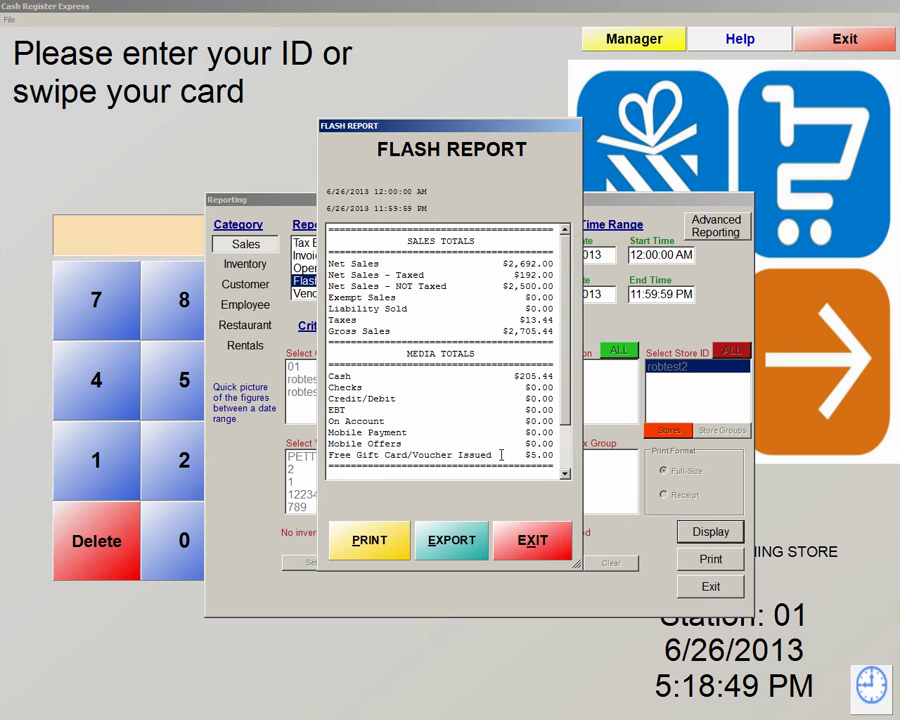
left_click(533, 539)
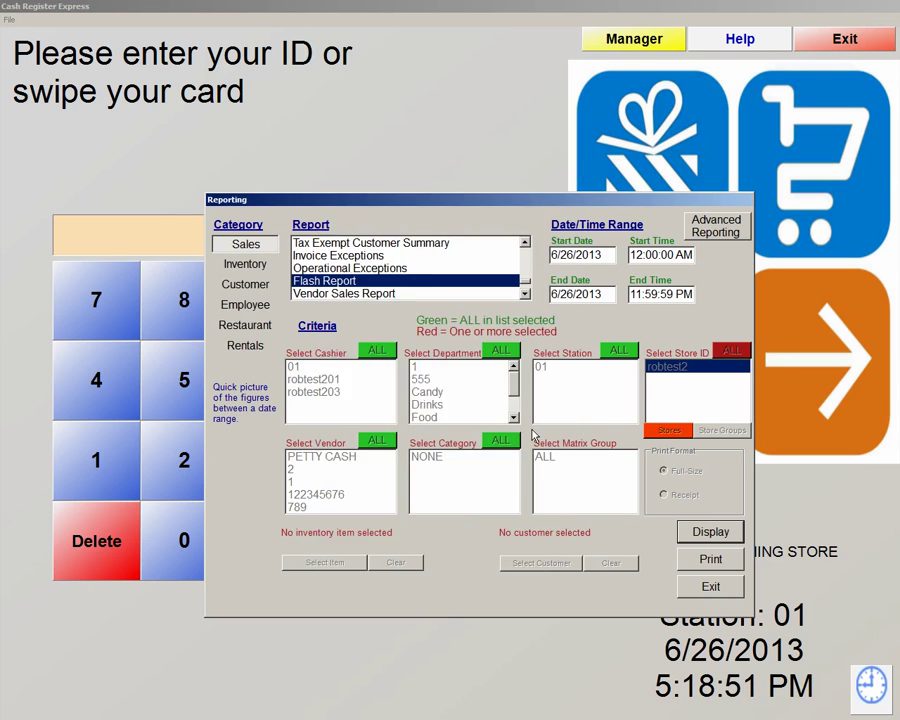
left_click(524, 294)
Step: Switch to Inventory reports and display the List Alphabetical report for 6/26/2013
left_click(524, 294)
left_click(524, 294)
left_click(524, 294)
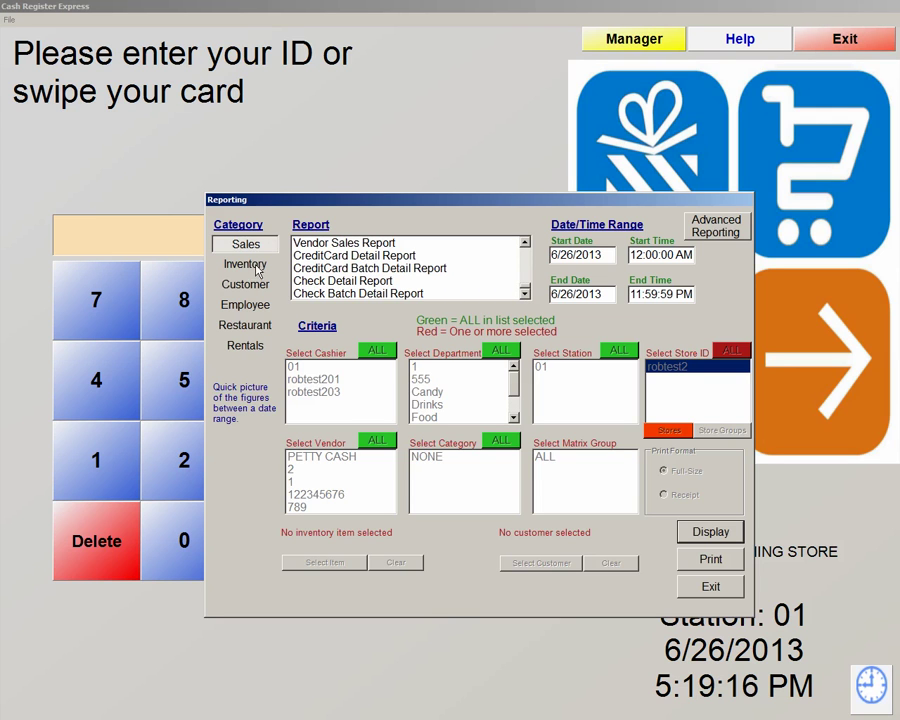
left_click(252, 265)
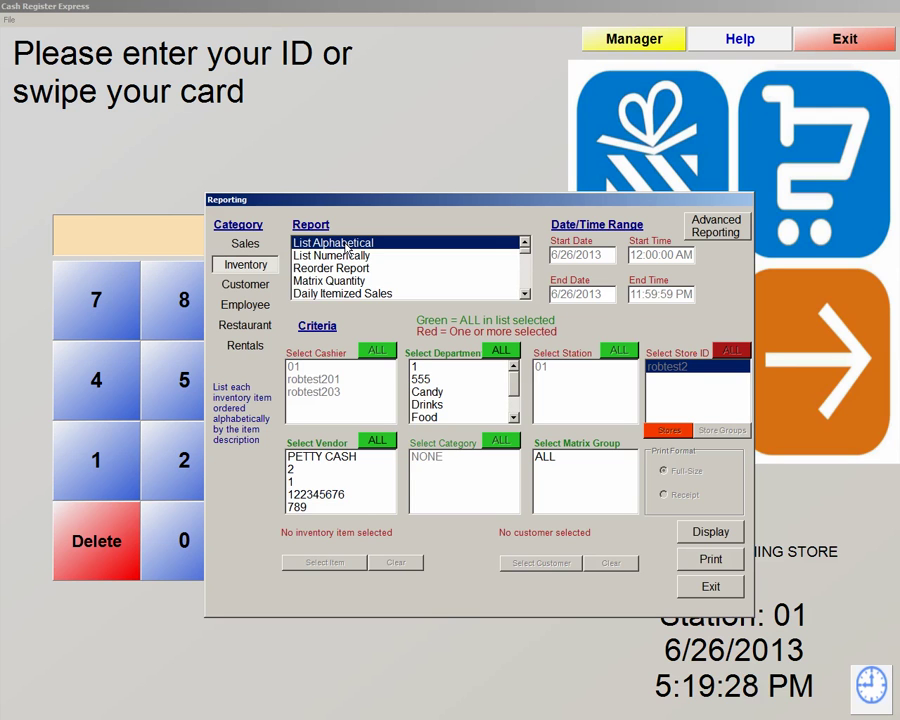
left_click(713, 534)
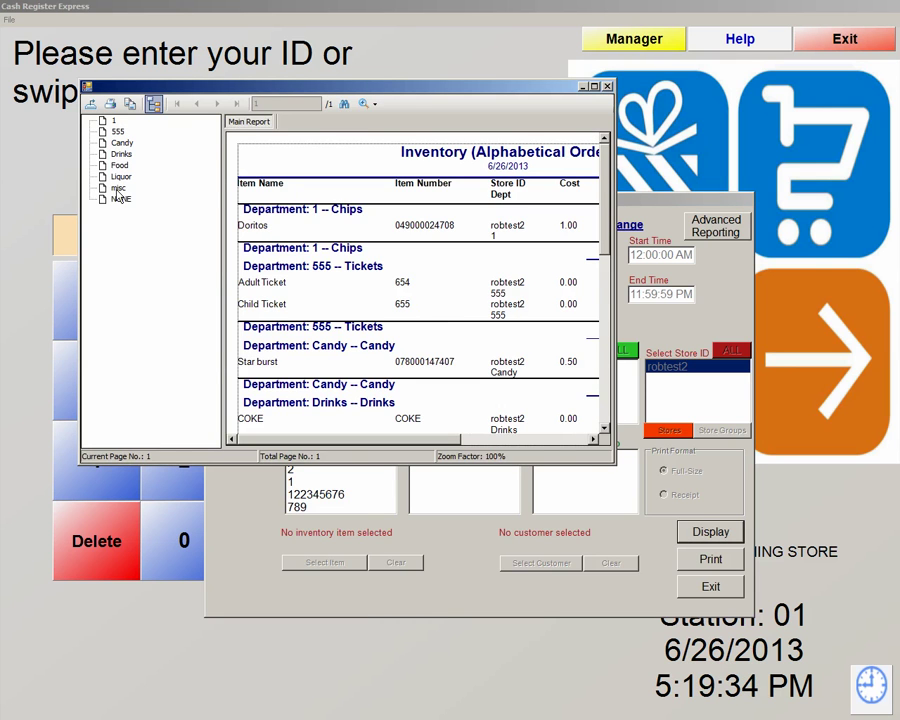
Step: Scroll the alphabetical report to its 99802.00 total, view the export formats, cancel the export, and close the viewer
left_click_drag(605, 190, 752, 348)
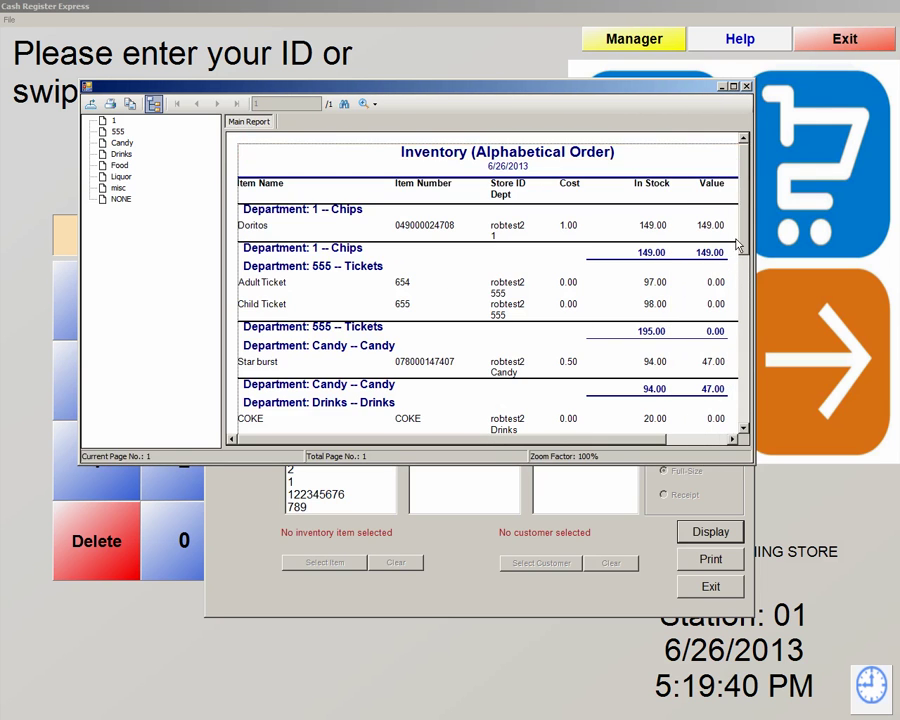
left_click_drag(744, 150, 740, 365)
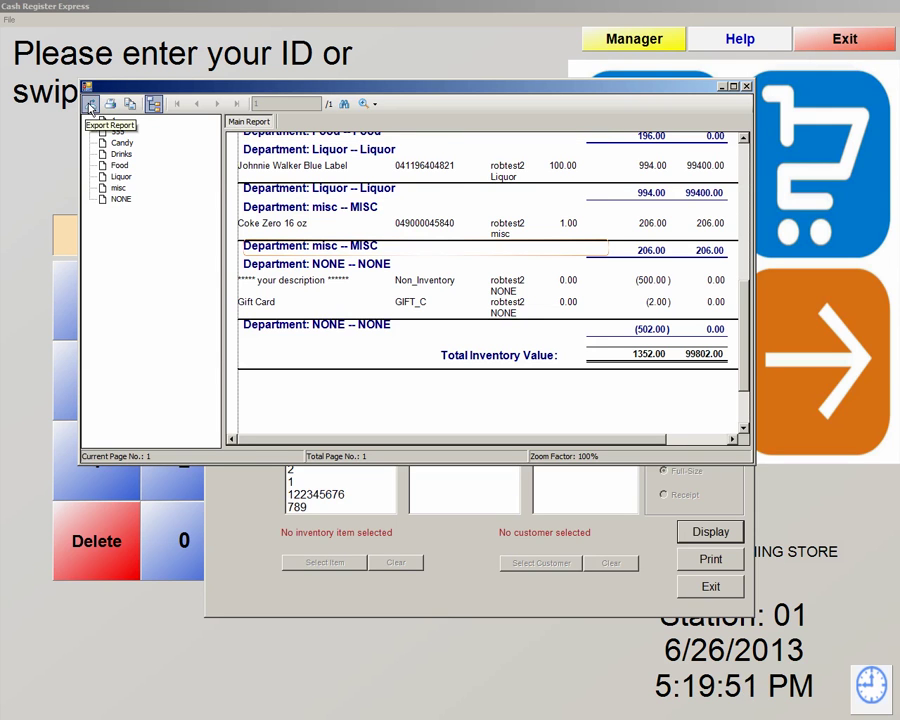
left_click(90, 107)
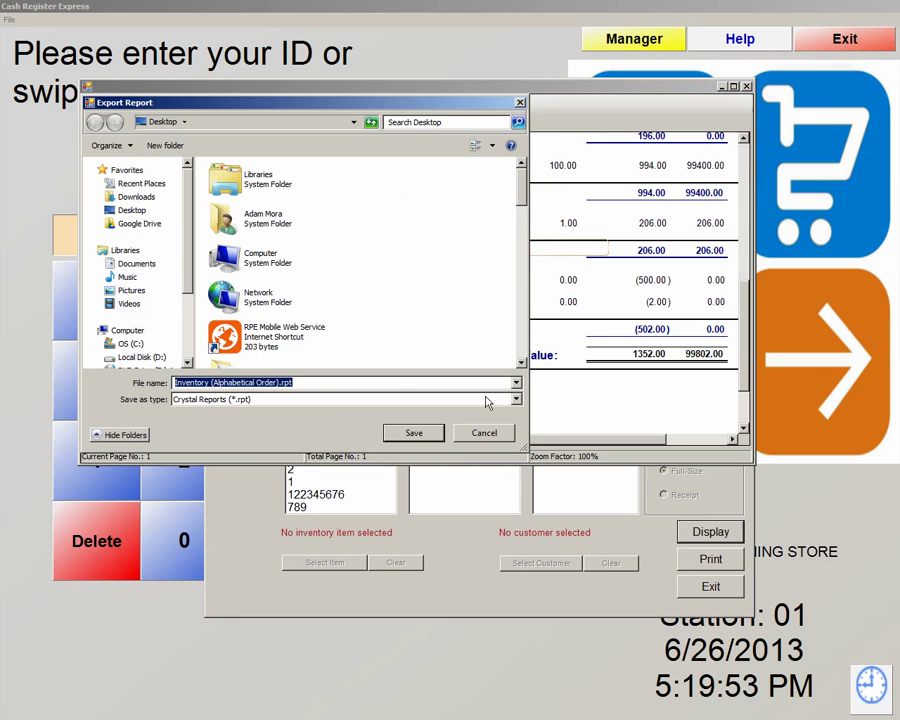
left_click(487, 400)
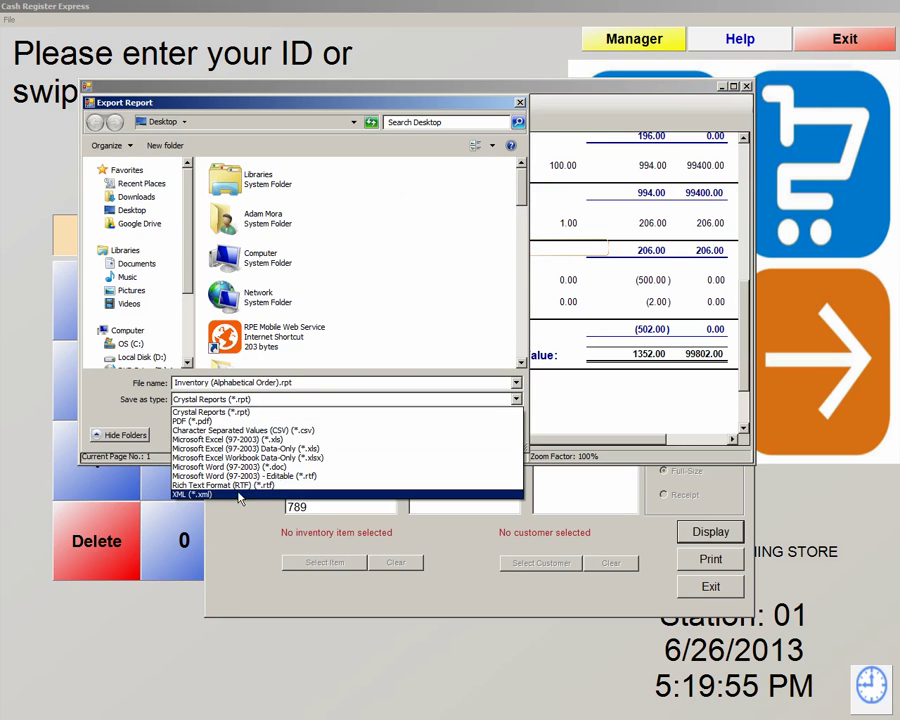
left_click(519, 104)
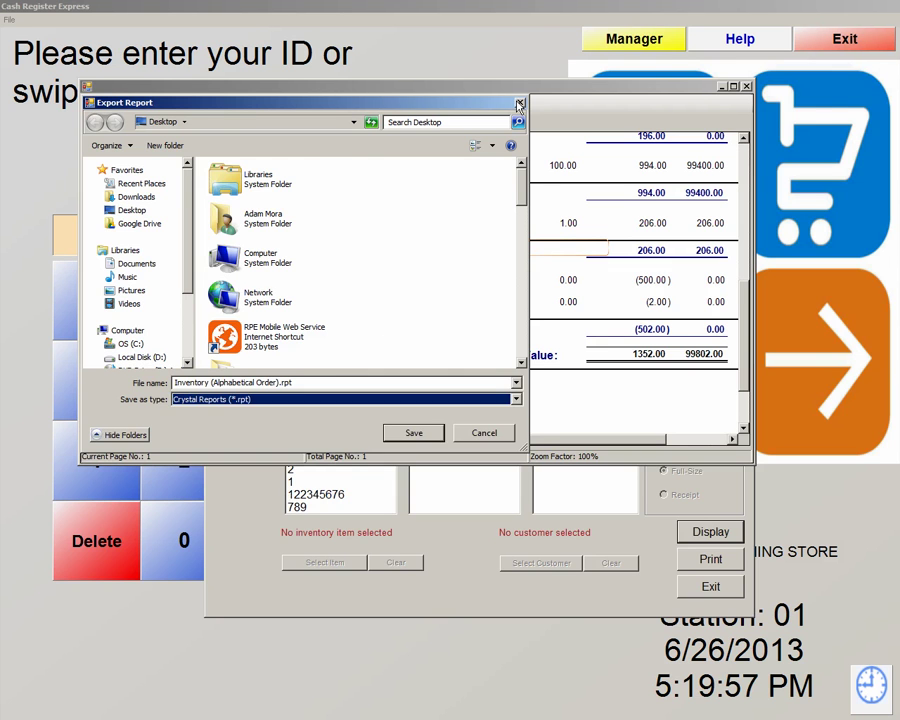
left_click(519, 104)
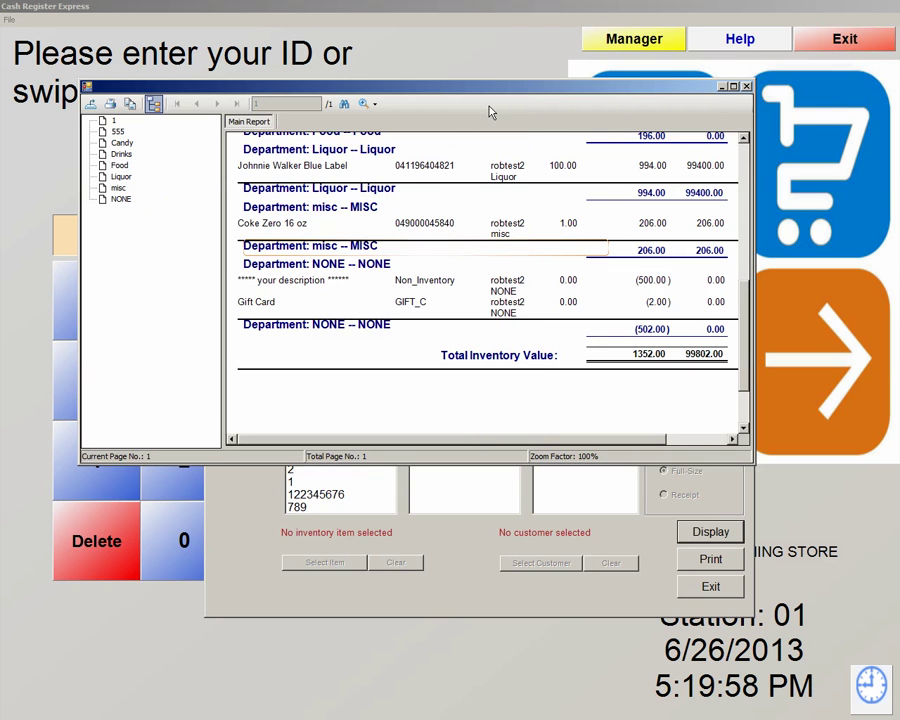
left_click(746, 87)
Step: Select List Numerically, then Reorder Report in the inventory report list
left_click(326, 257)
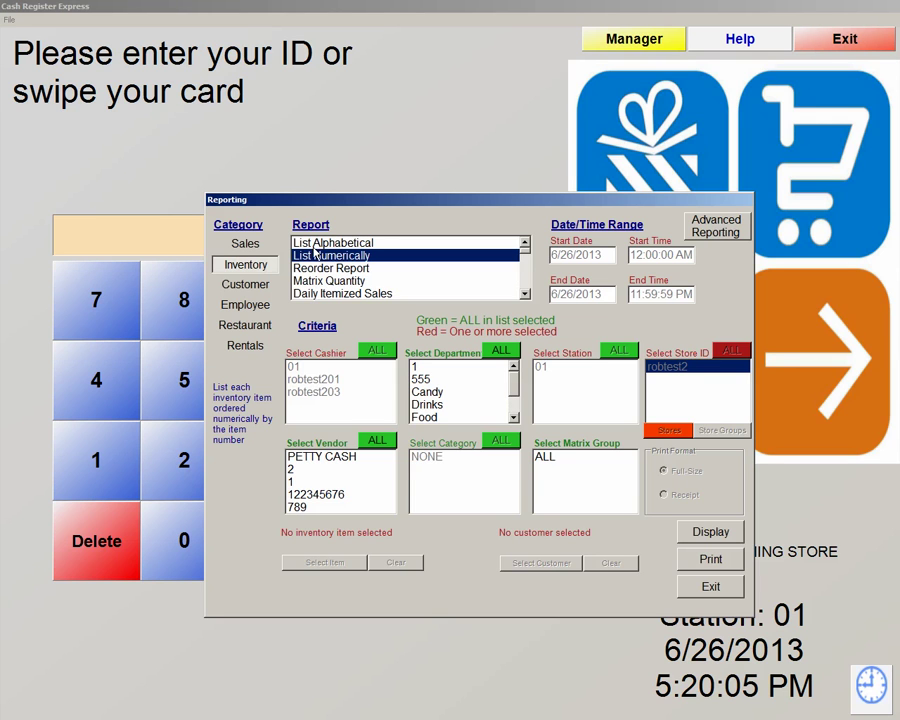
left_click(330, 268)
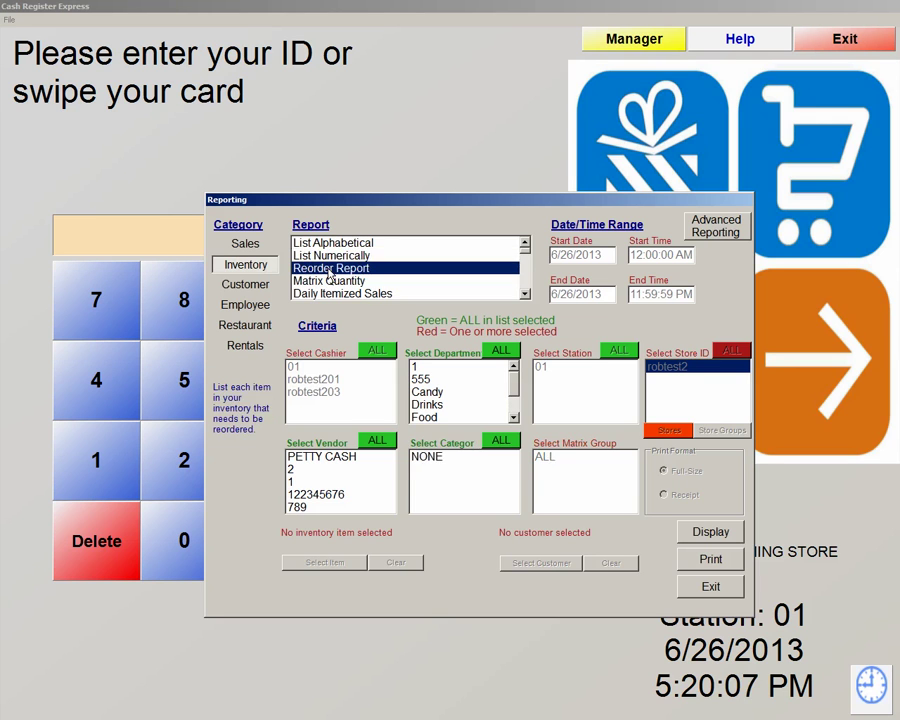
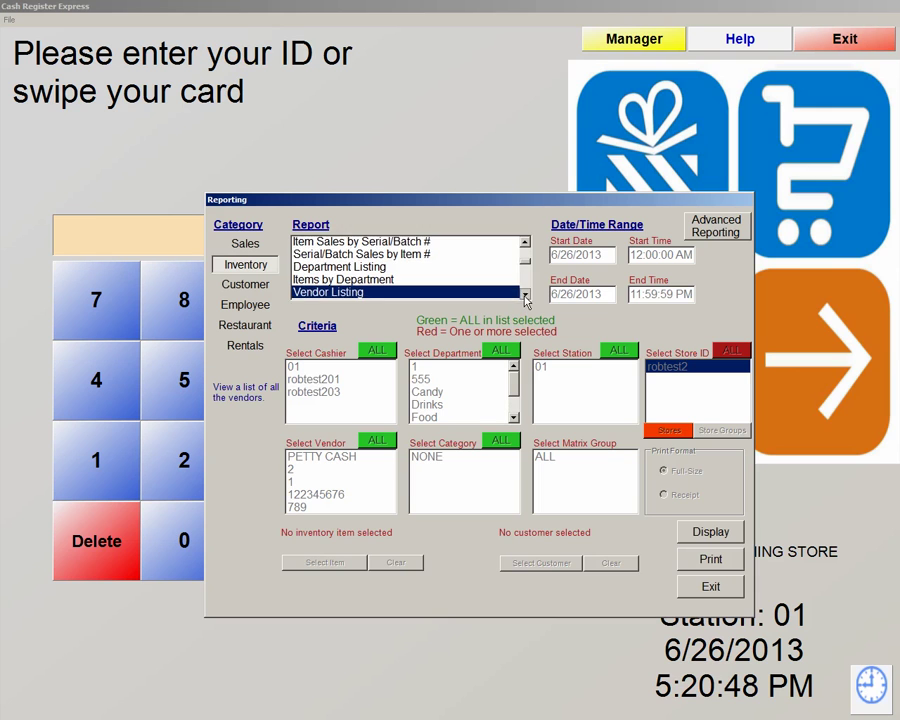
Step: Display the Current Value inventory report, reading $99,802.00, and close the result
left_click(525, 297)
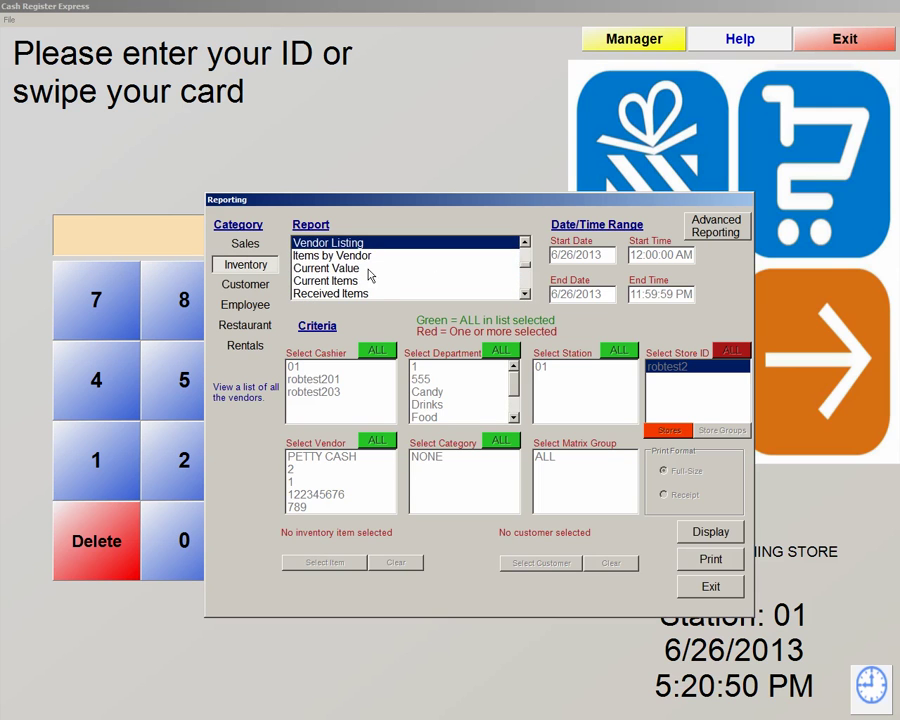
left_click(368, 269)
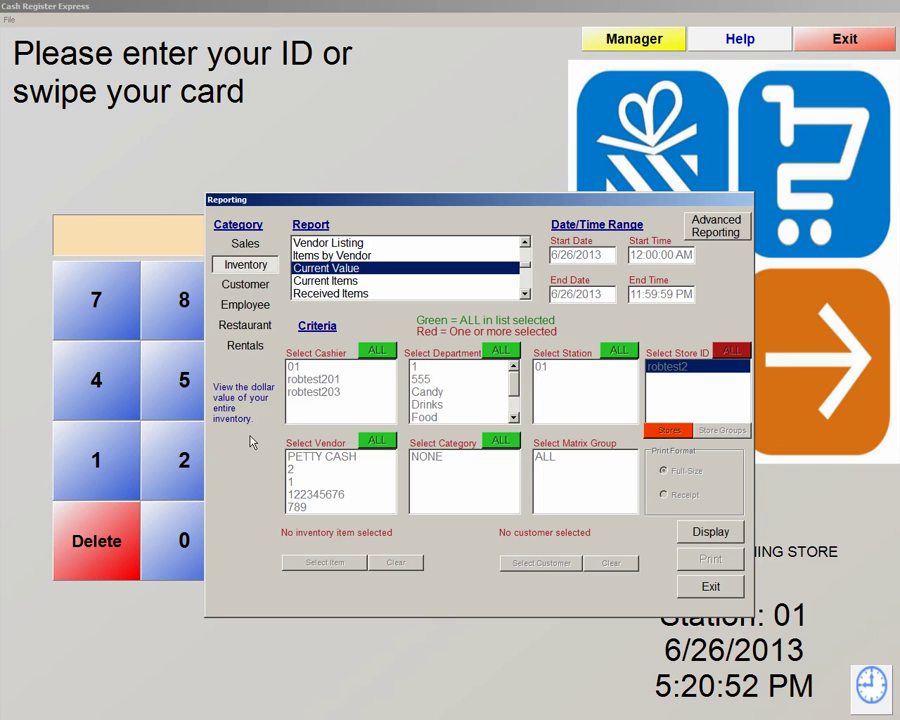
left_click(718, 536)
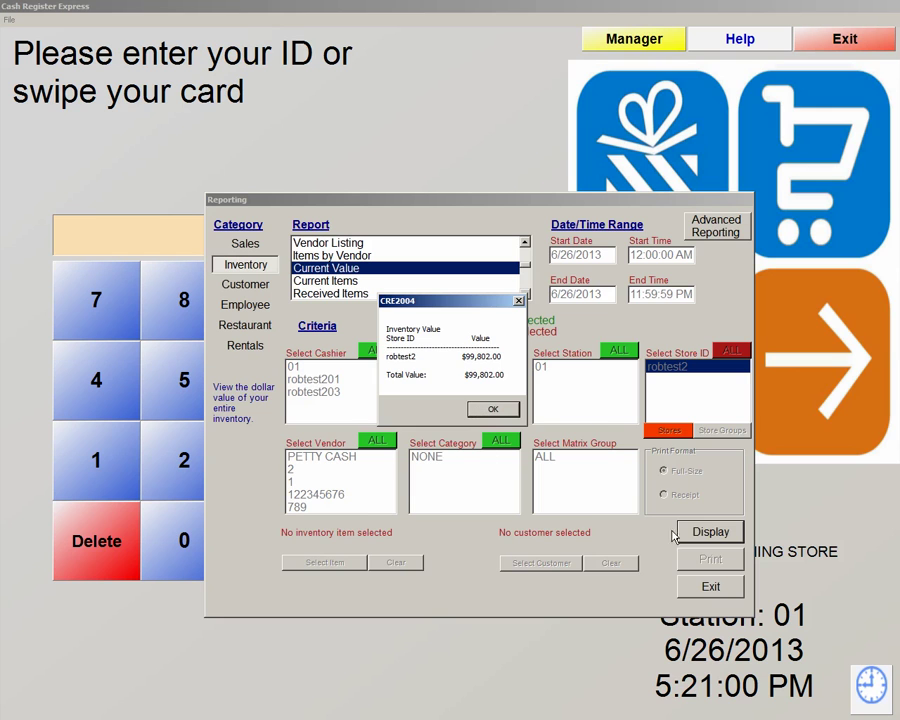
left_click(492, 410)
Step: Scroll the inventory reports and select Top Sellers, then the Discrepancy Report
left_click(525, 297)
left_click(525, 297)
left_click(324, 257)
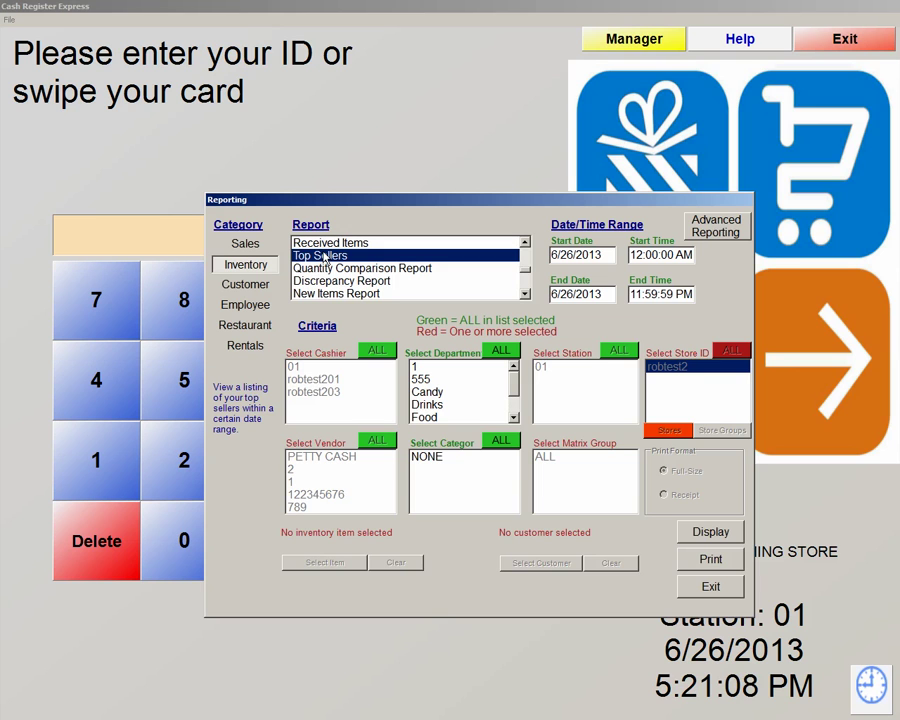
left_click(340, 281)
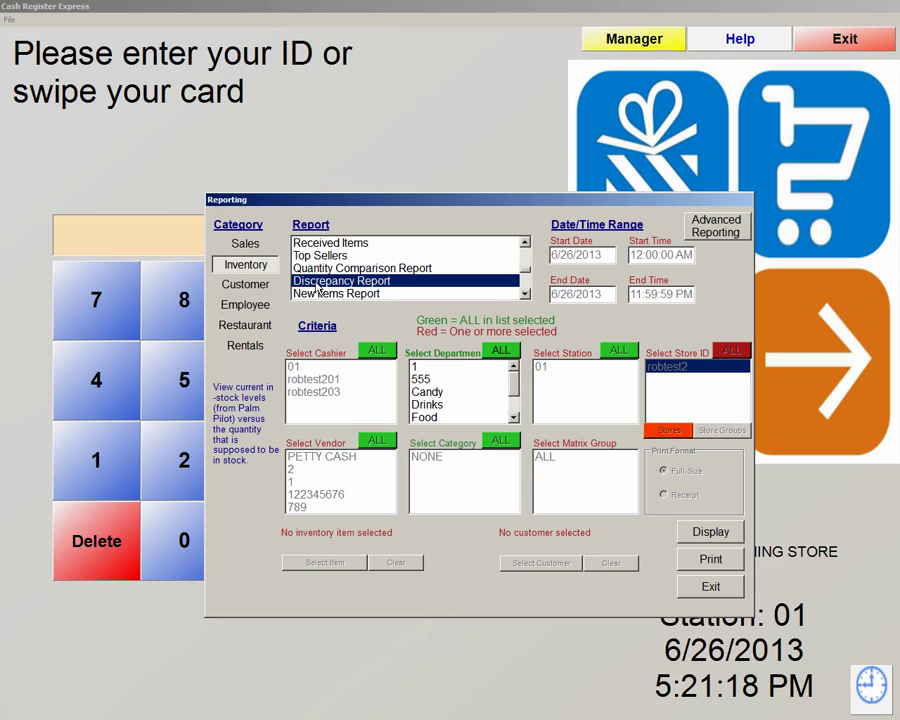
Step: Select the Item Activity Report, then the Top 10 Sellers inventory report
left_click(525, 294)
left_click(525, 295)
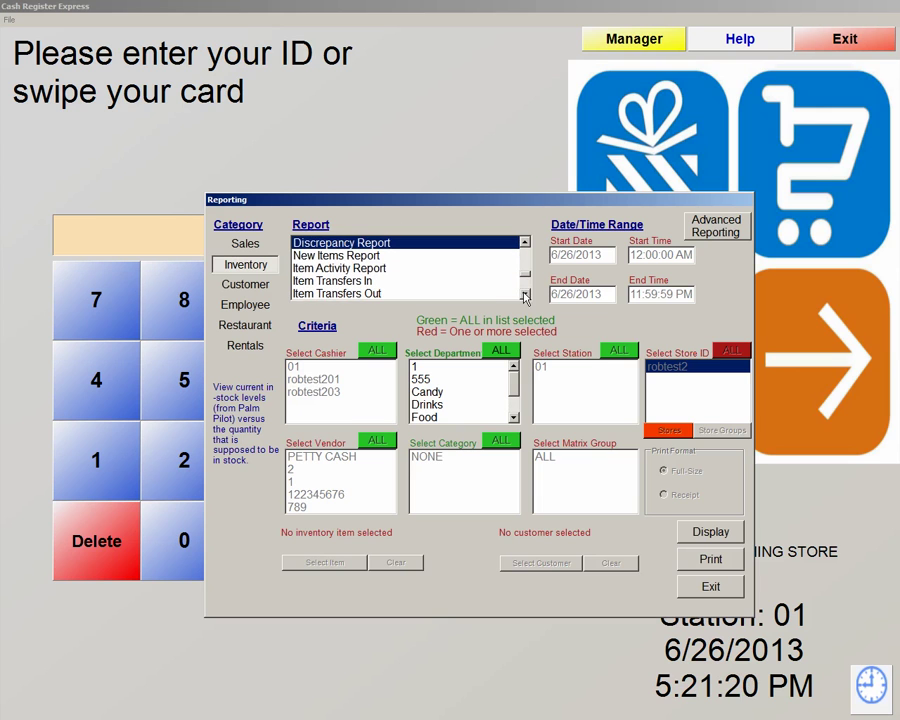
left_click(333, 268)
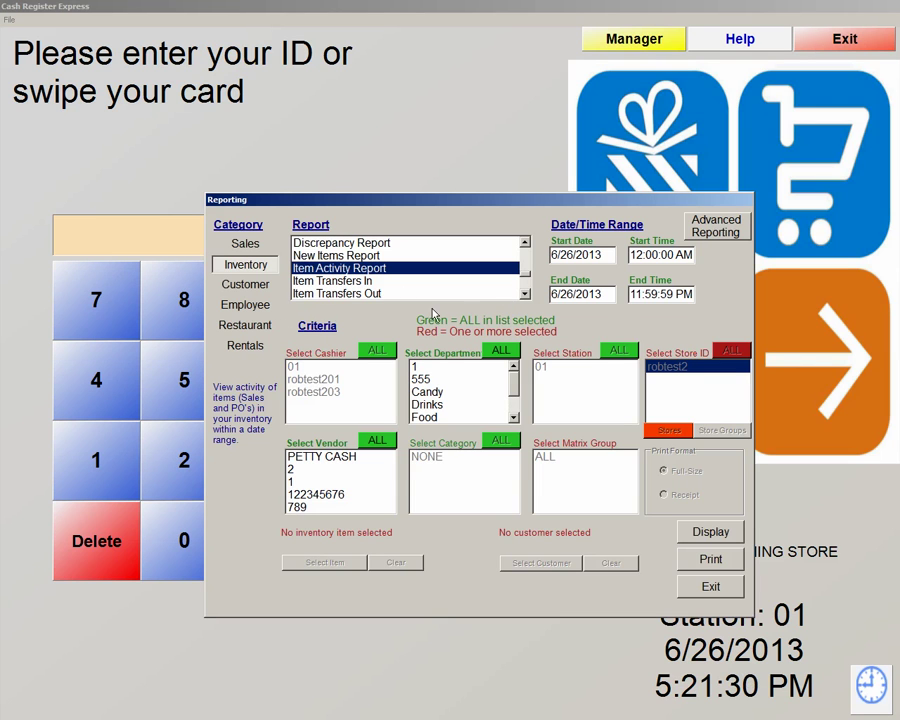
scroll(529, 298, "down", 1)
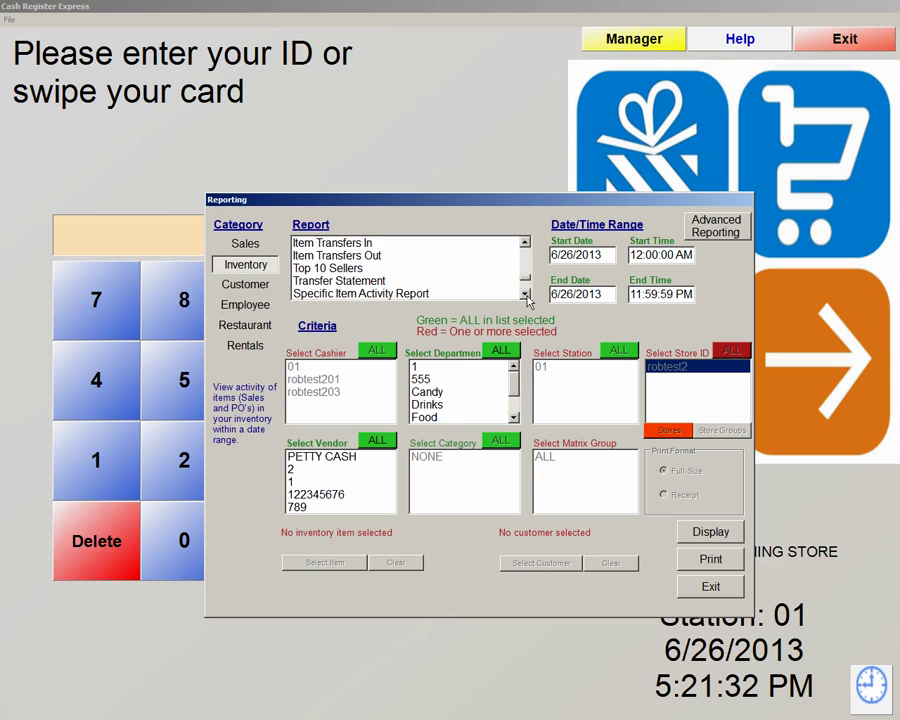
left_click(527, 297)
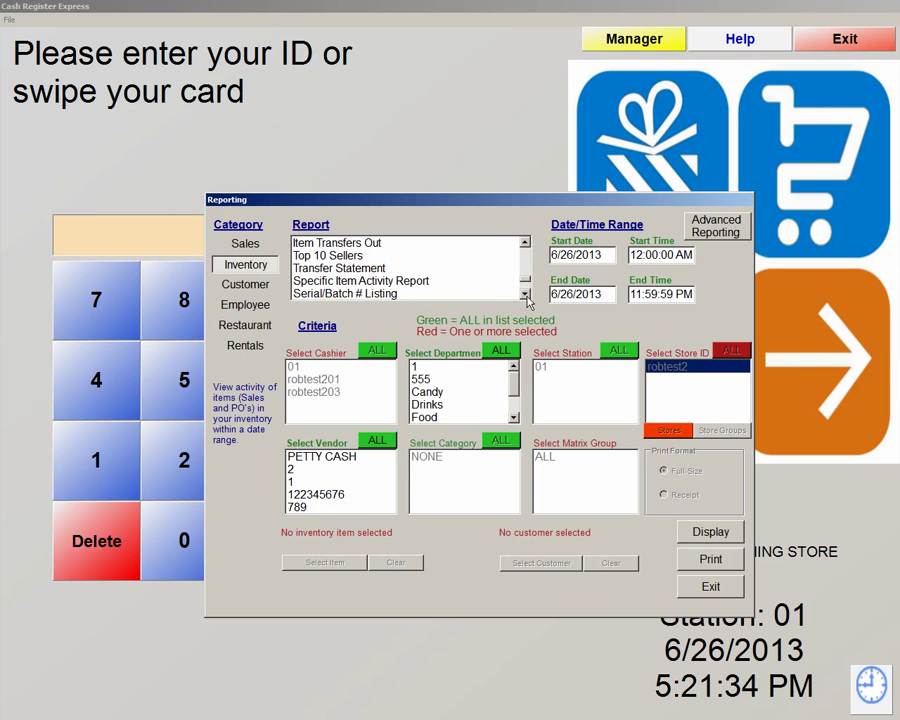
left_click(527, 297)
left_click(336, 245)
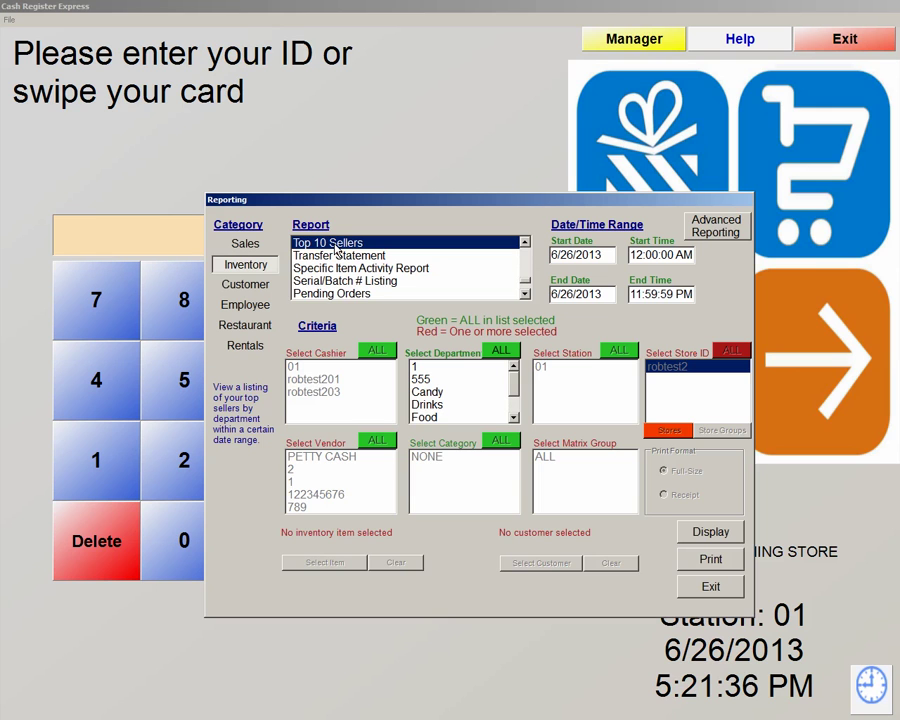
Step: Select the Purchase Order Report, then switch to the Customer report category
left_click(527, 297)
scroll(463, 292, "down", 3)
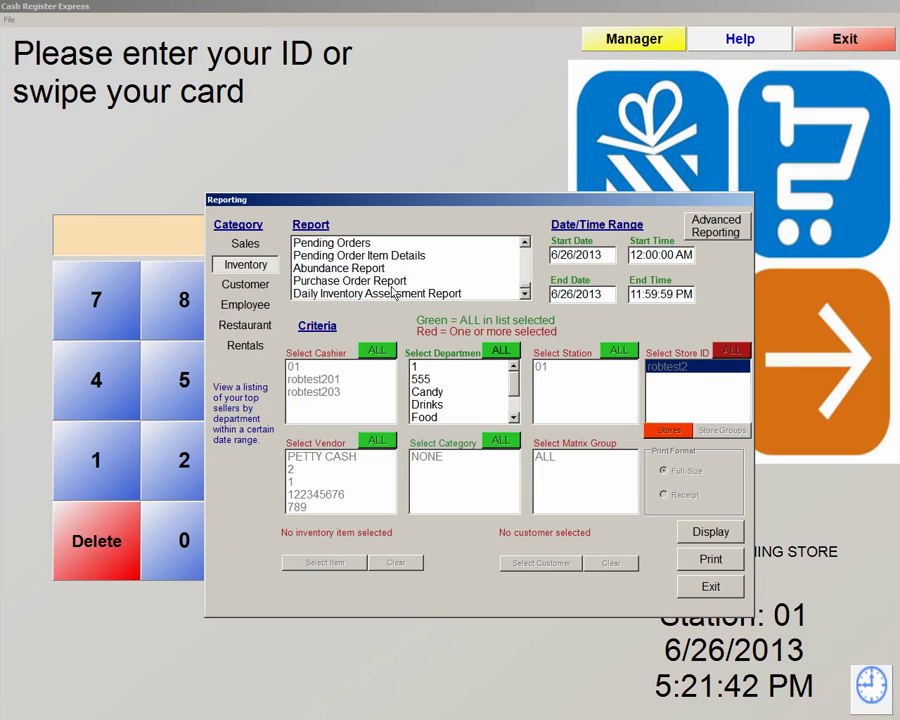
left_click(391, 284)
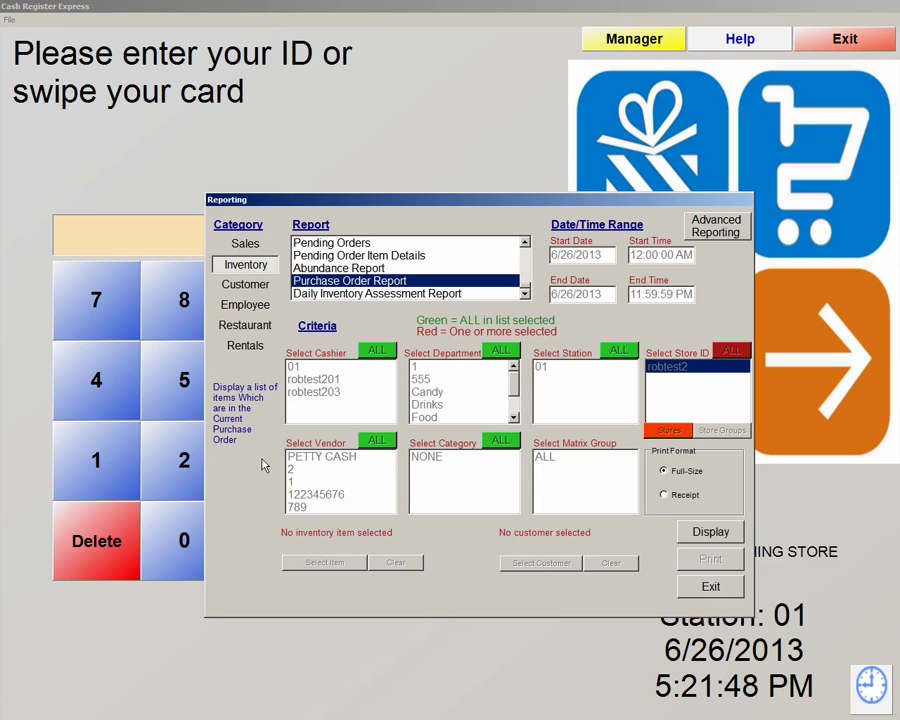
left_click(238, 289)
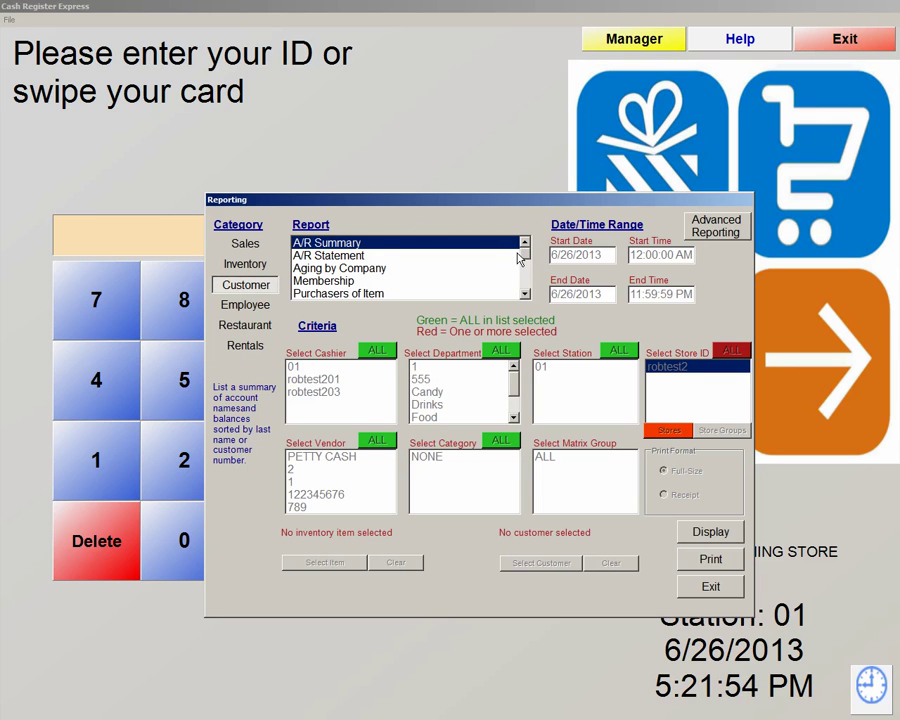
Step: Select the A/R Statement, Membership and Ship To Info customer reports in turn
left_click(365, 256)
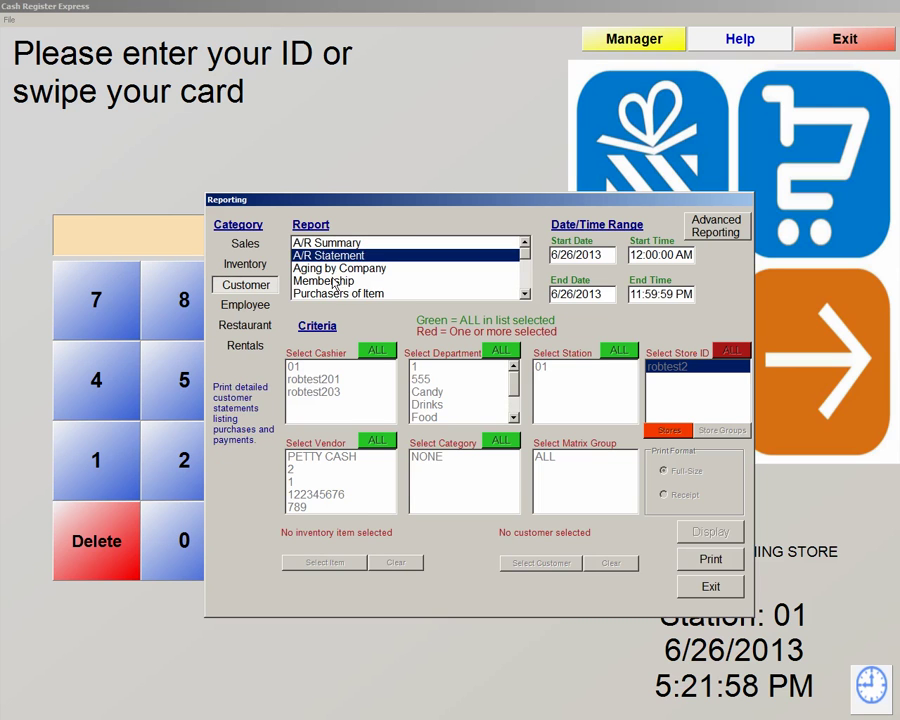
left_click(330, 282)
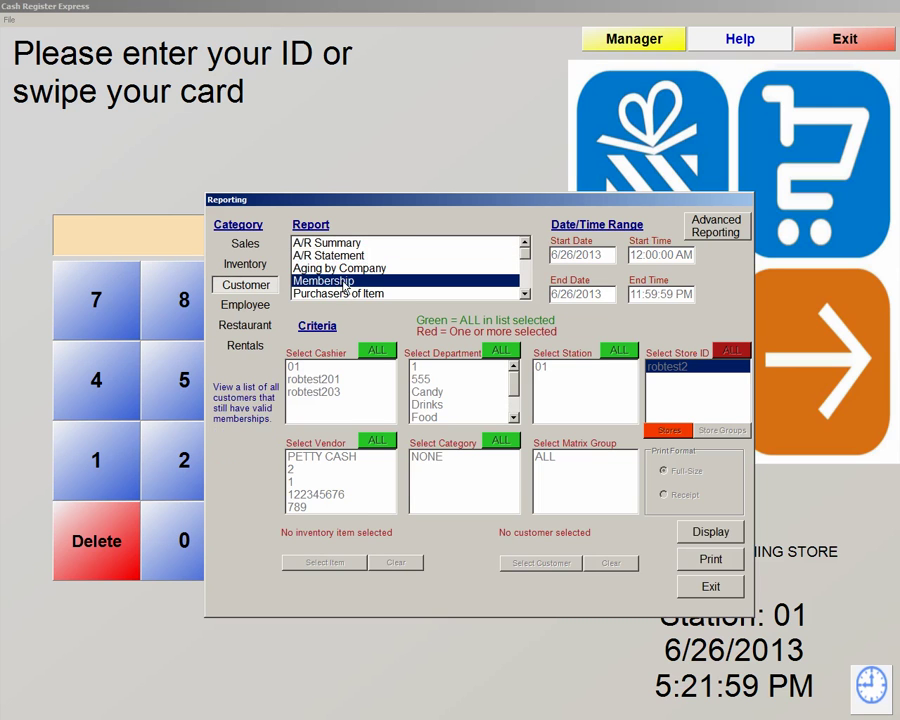
left_click(525, 295)
left_click(525, 295)
left_click(525, 295)
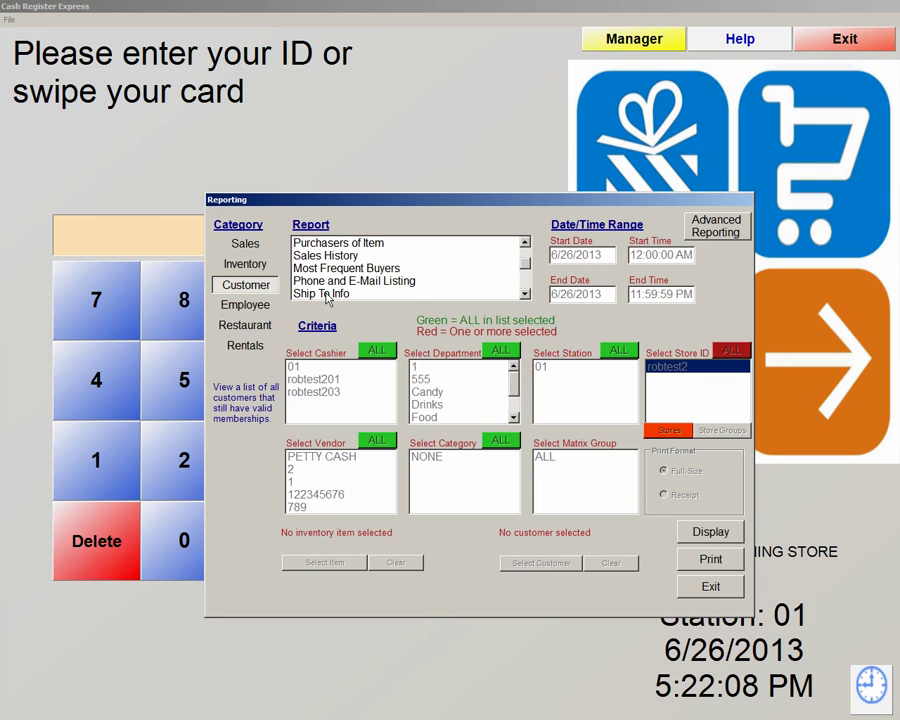
left_click(325, 297)
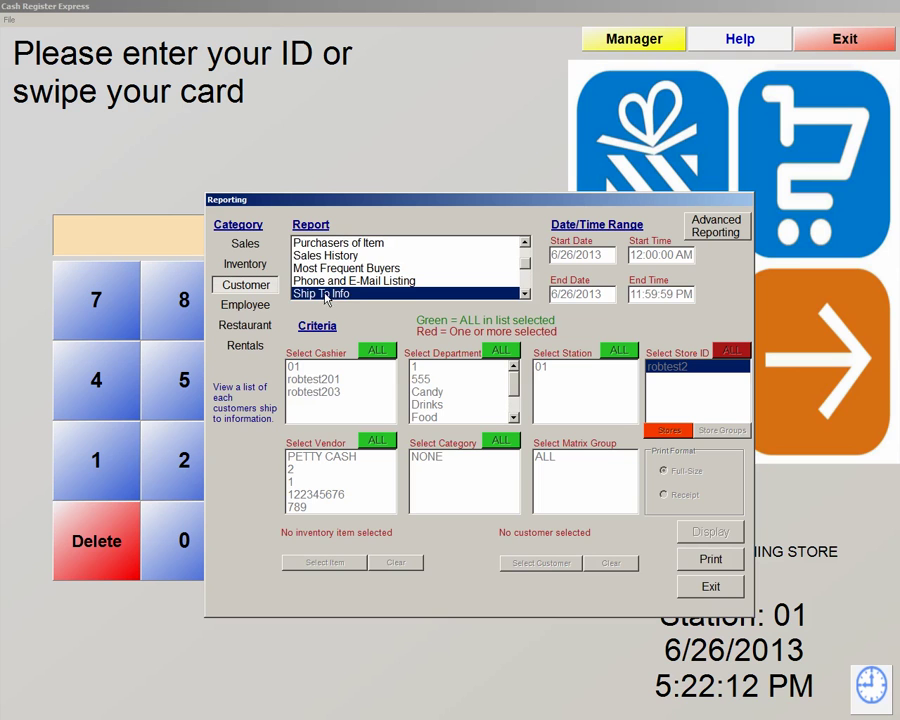
Step: Scroll further down the customer report list and select Open A/R Invoices
left_click(525, 295)
left_click(525, 295)
left_click(525, 295)
left_click(525, 296)
left_click(525, 296)
left_click(525, 296)
left_click(525, 296)
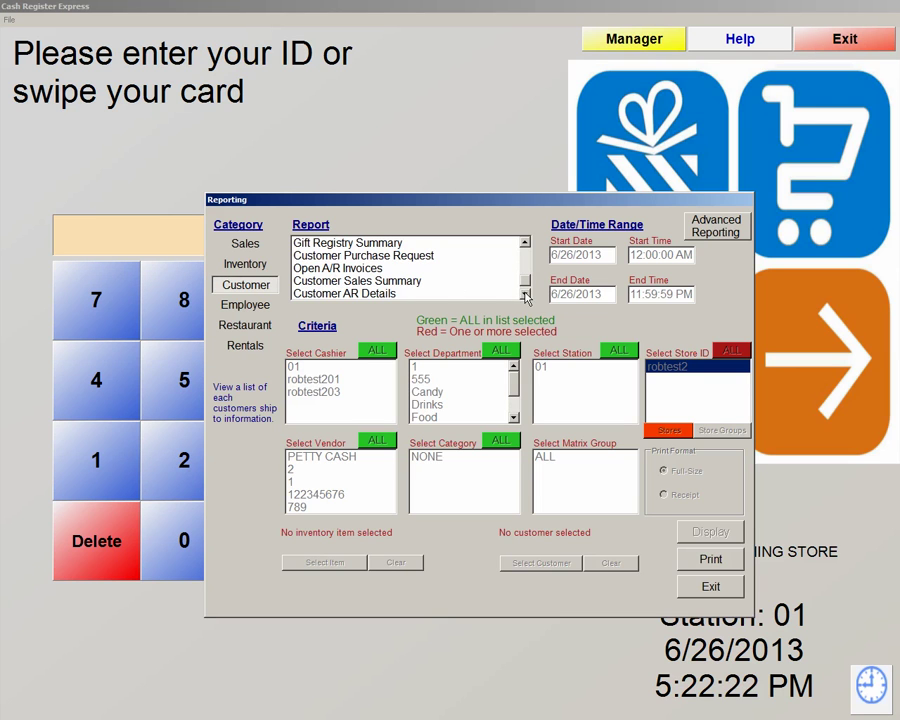
left_click(337, 269)
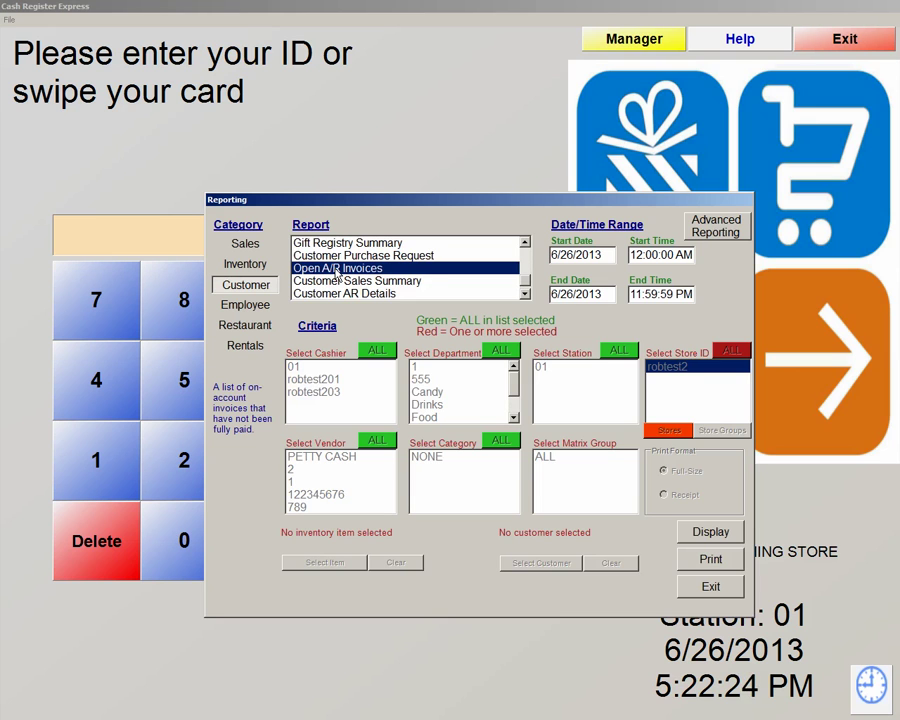
left_click(524, 294)
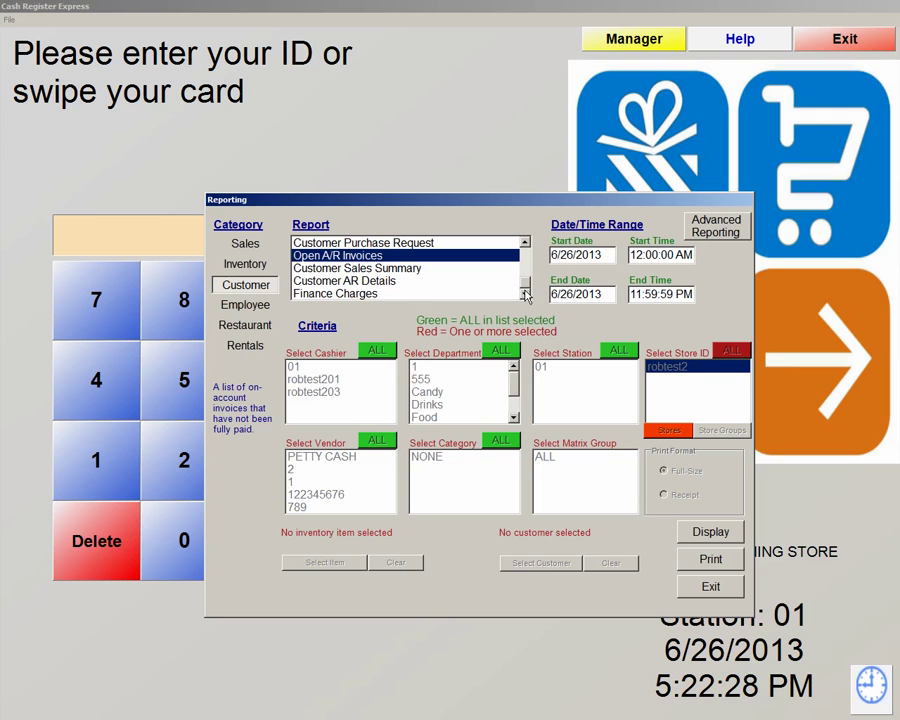
Step: Switch to Employee reports and display Hours and Wages for 6/26/2013
left_click(243, 305)
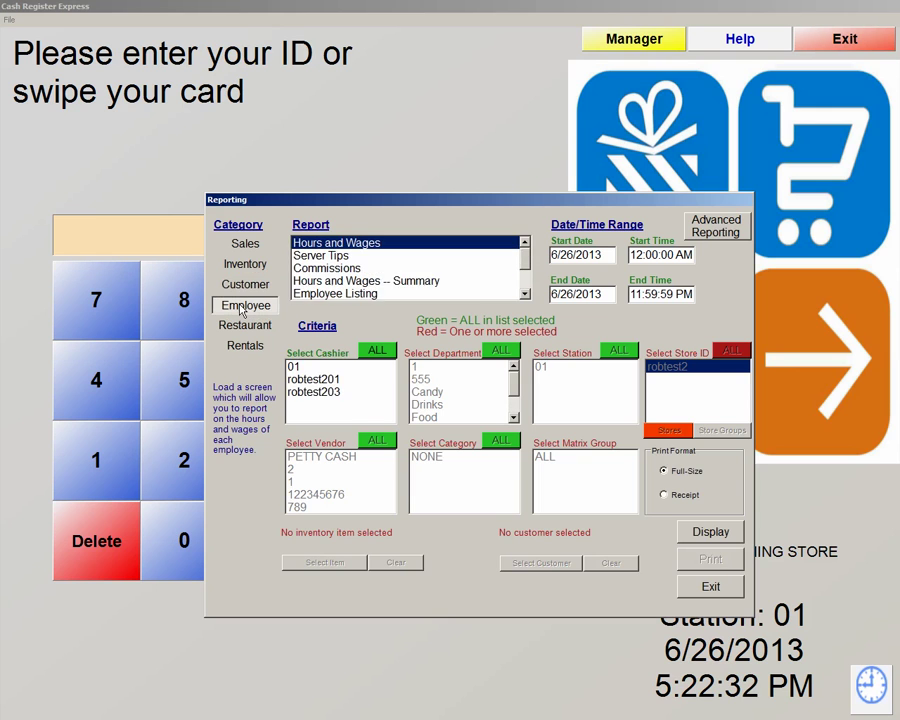
scroll(528, 257, "down", 1)
scroll(528, 257, "up", 1)
left_click(704, 532)
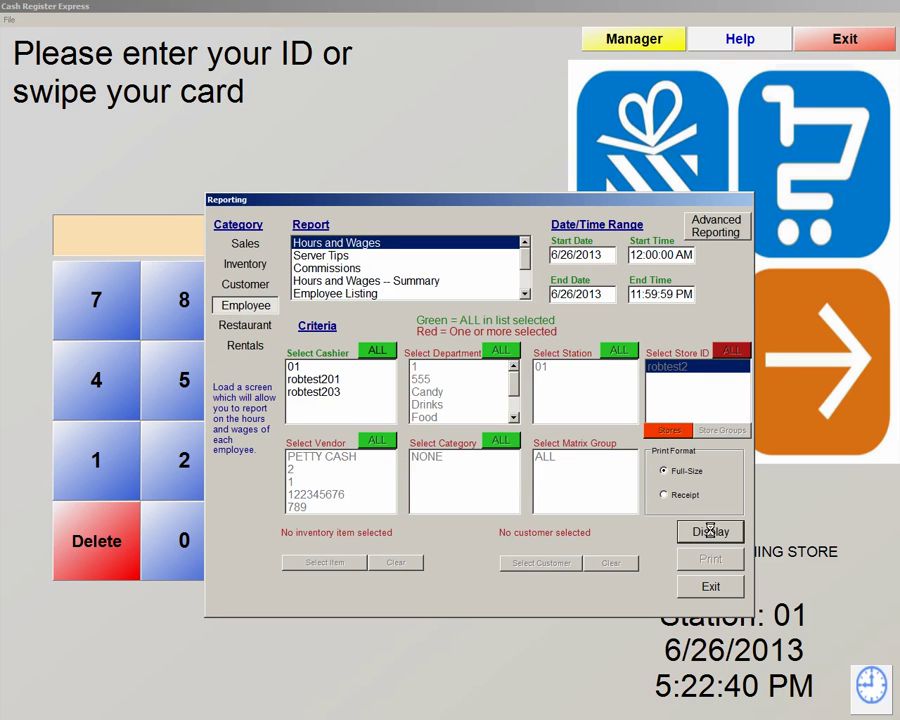
Step: Maximize the Hours & Wages report, review shift times, break and job code, close it, select Server Tips
left_click(609, 102)
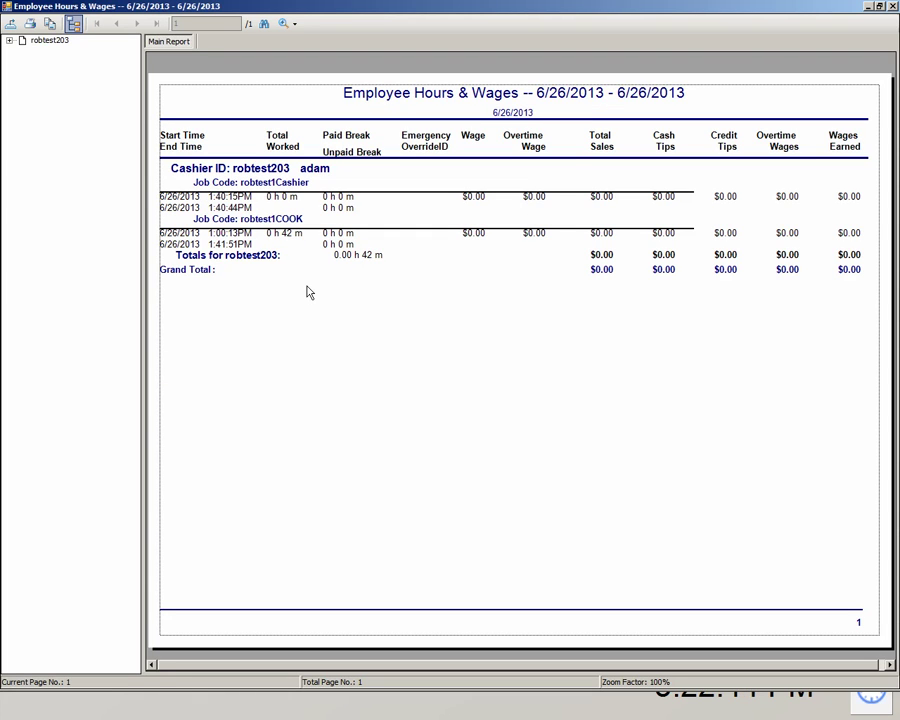
left_click(196, 208)
left_click(192, 204)
left_click(356, 207)
left_click(296, 221)
left_click(893, 7)
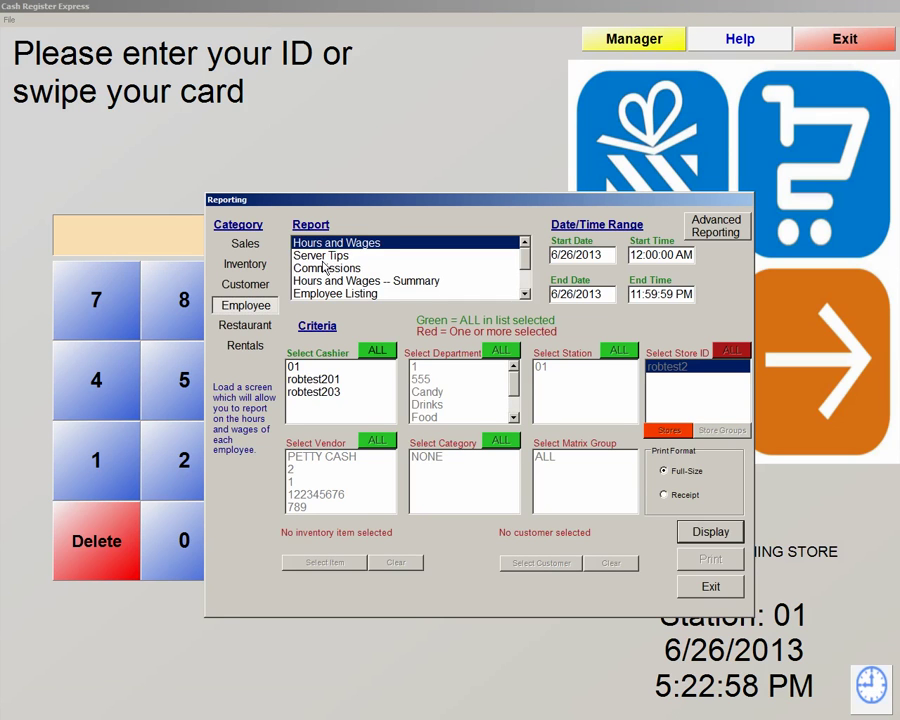
left_click(322, 258)
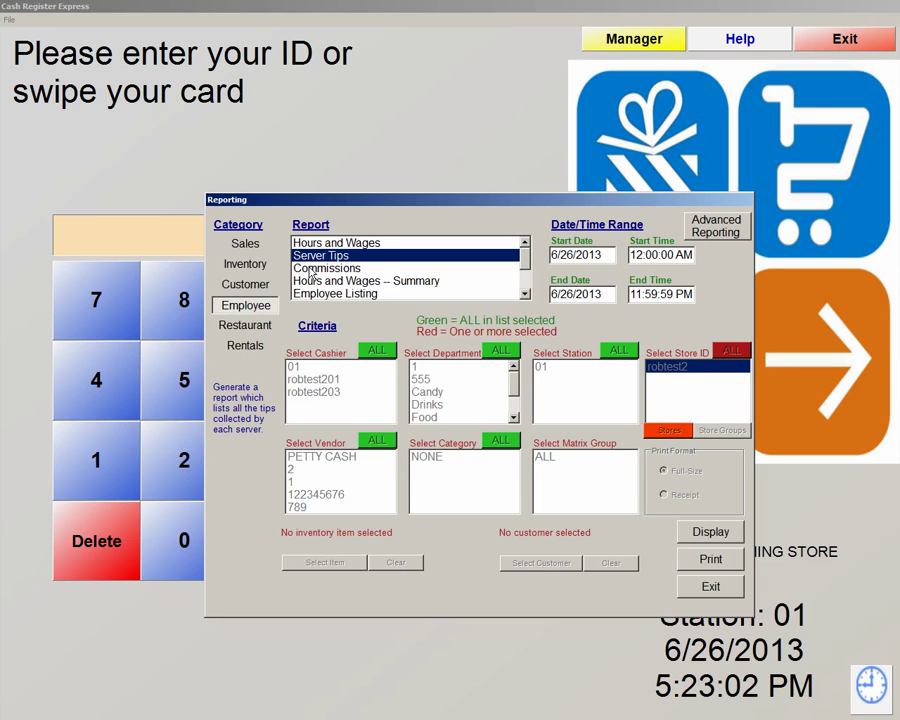
Step: Select Commissions, Employee Listing, and finally Employee History in the employee report list
left_click(309, 270)
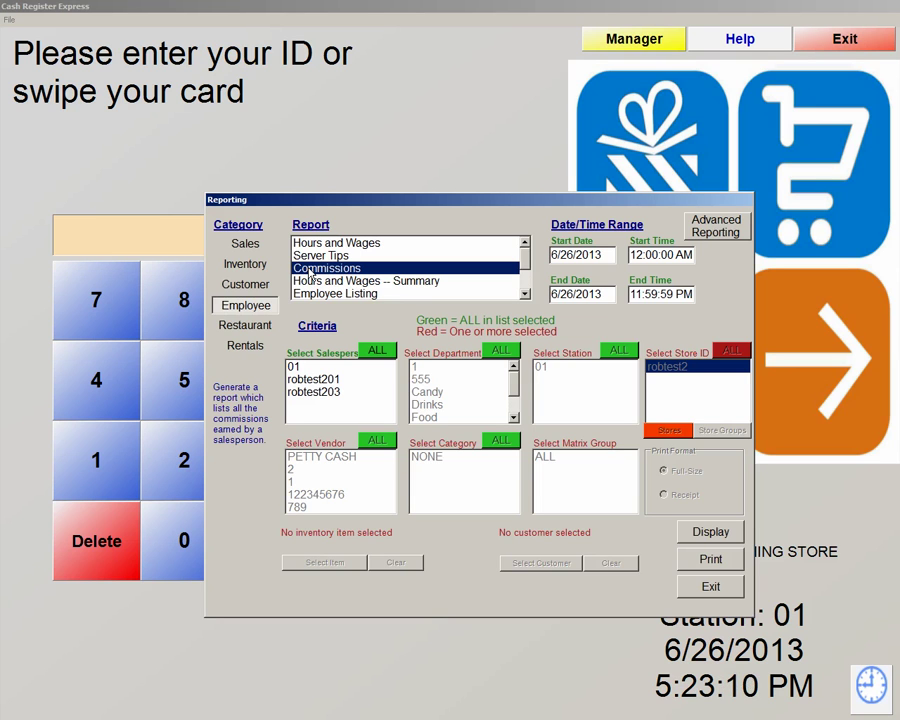
left_click(525, 296)
left_click(525, 296)
left_click(525, 296)
left_click(344, 258)
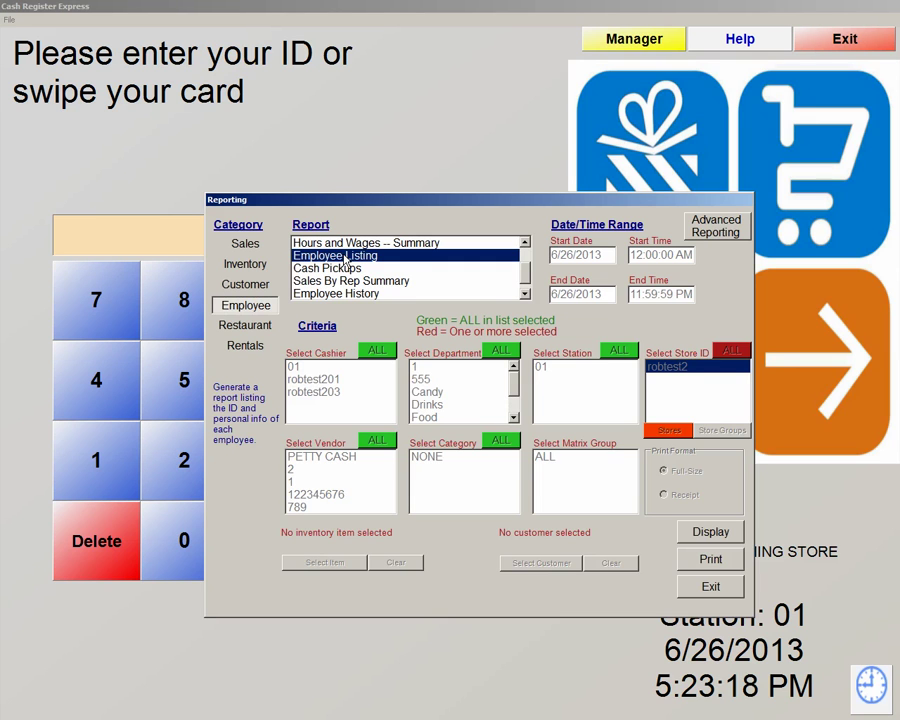
left_click(525, 295)
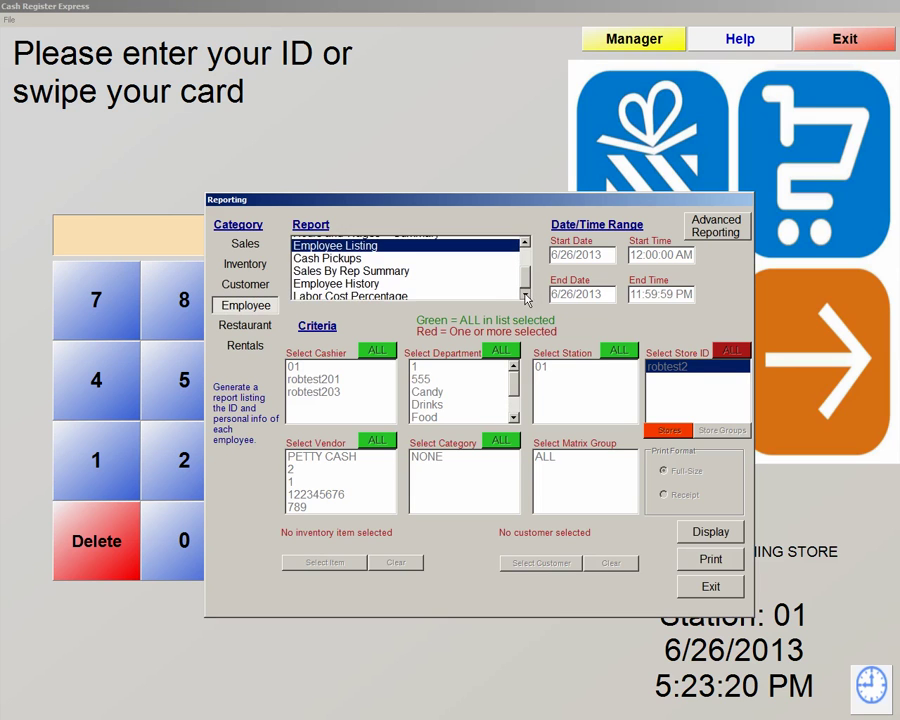
left_click(344, 282)
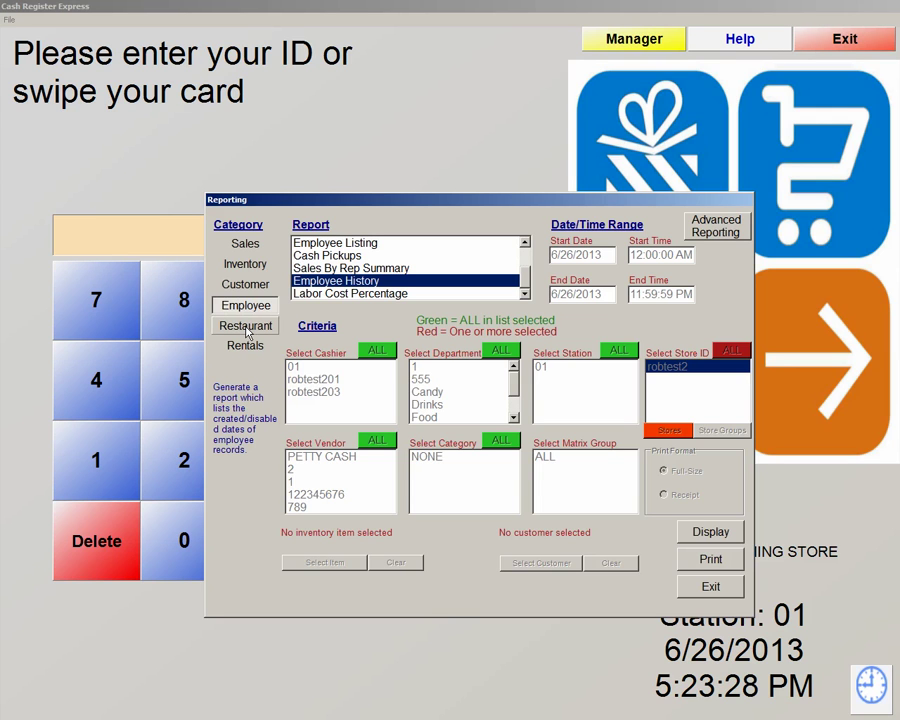
Step: Browse Restaurant reports through Delivery Tracking Statistics, view Rentals, then exit Reporting
left_click(247, 330)
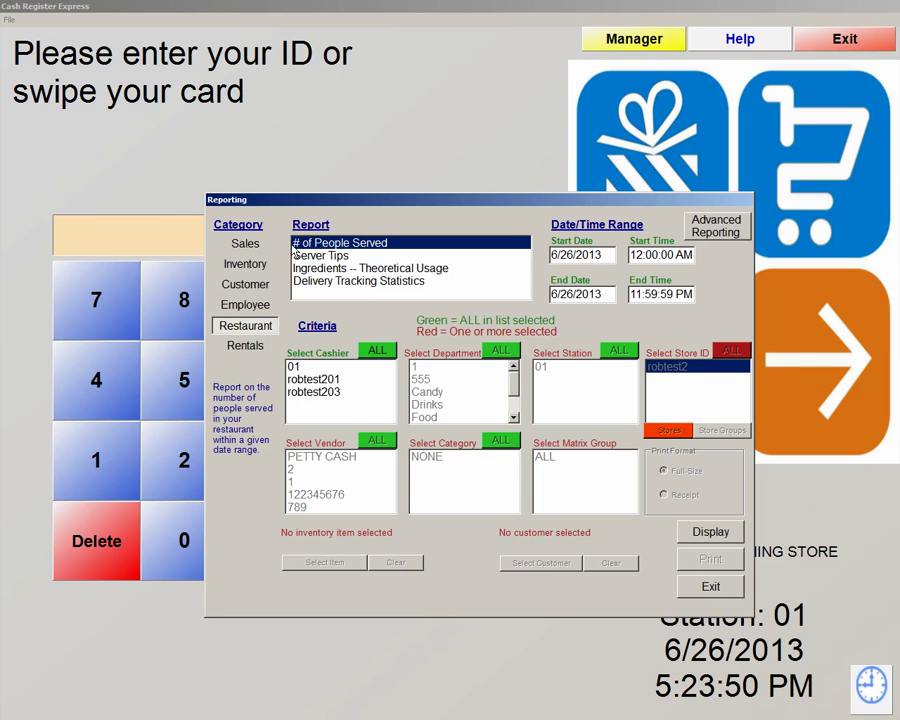
left_click(303, 257)
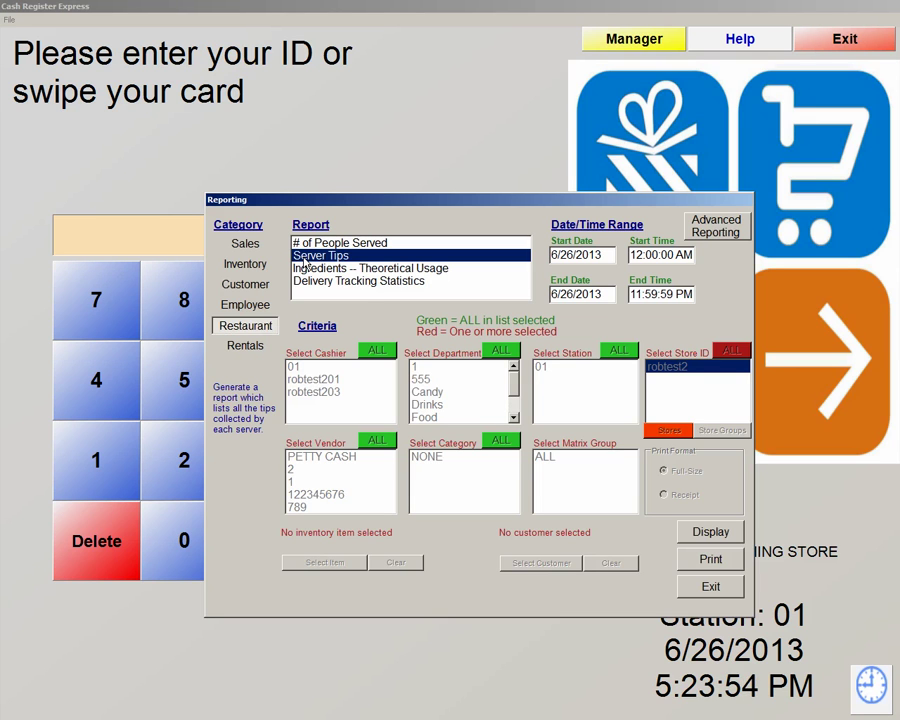
left_click(316, 269)
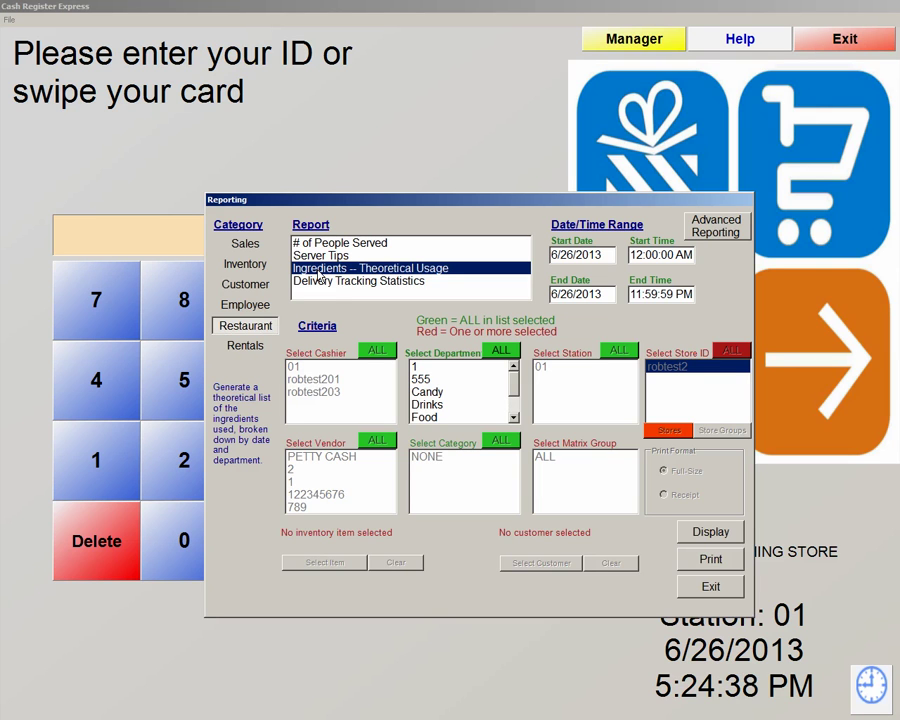
left_click(325, 282)
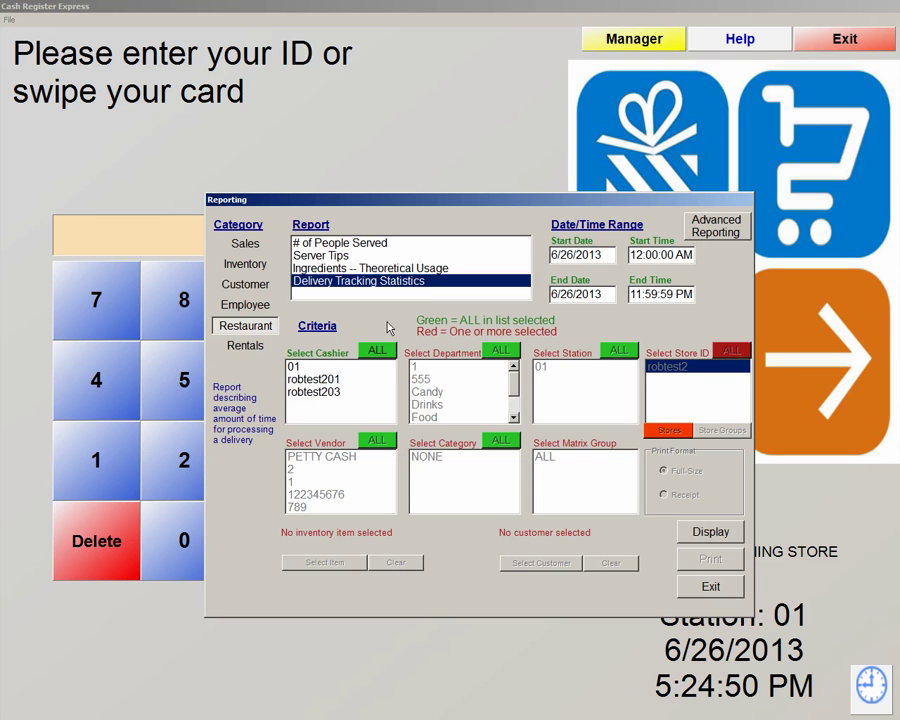
left_click(238, 348)
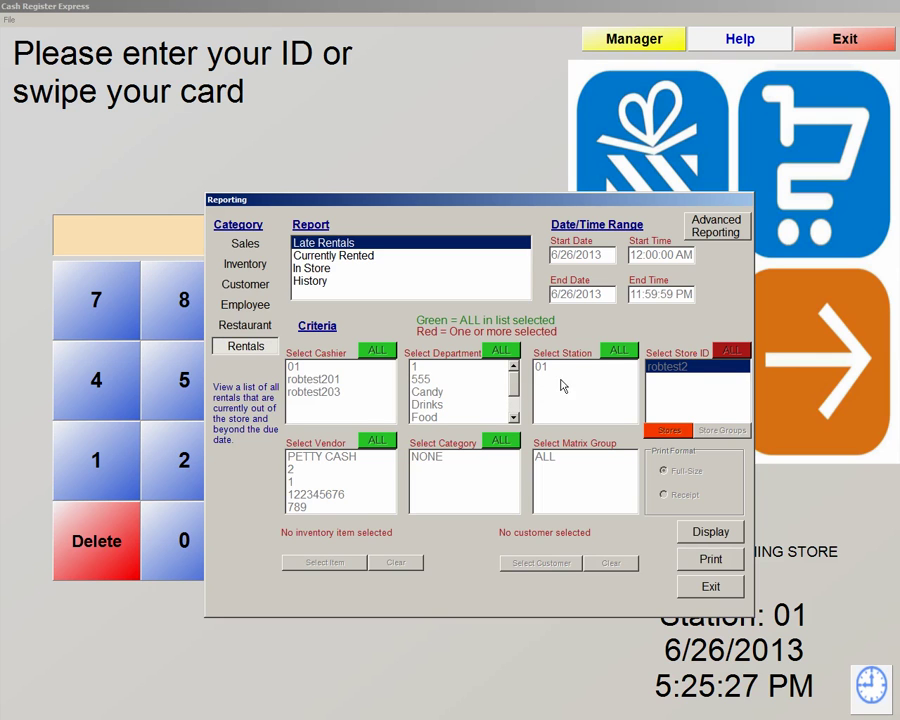
left_click(704, 586)
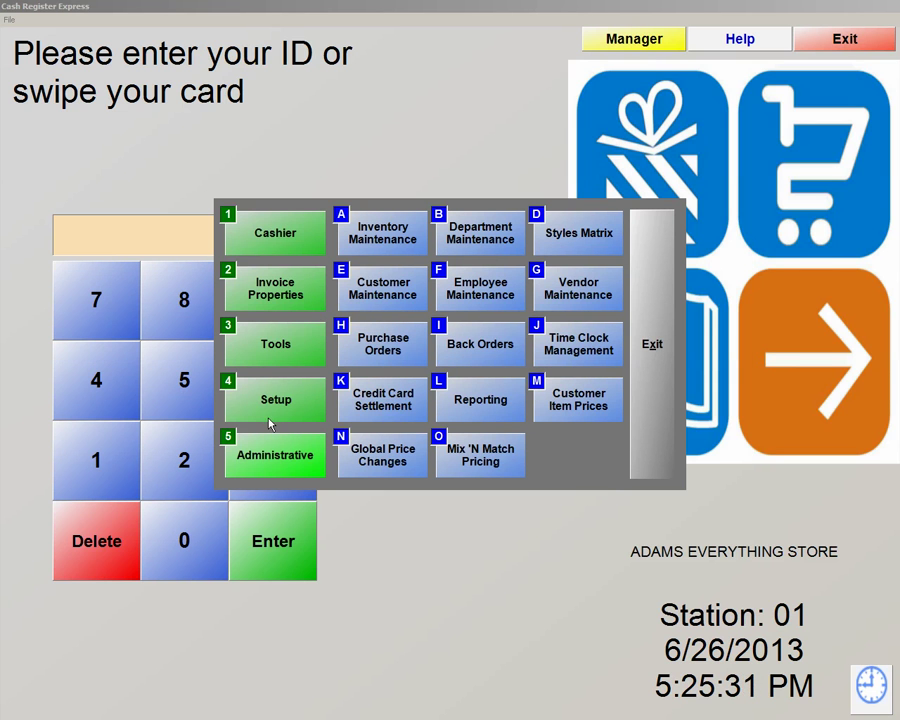
Step: Exit the manager menu from the Tools panel and bring up the File menu
left_click(272, 352)
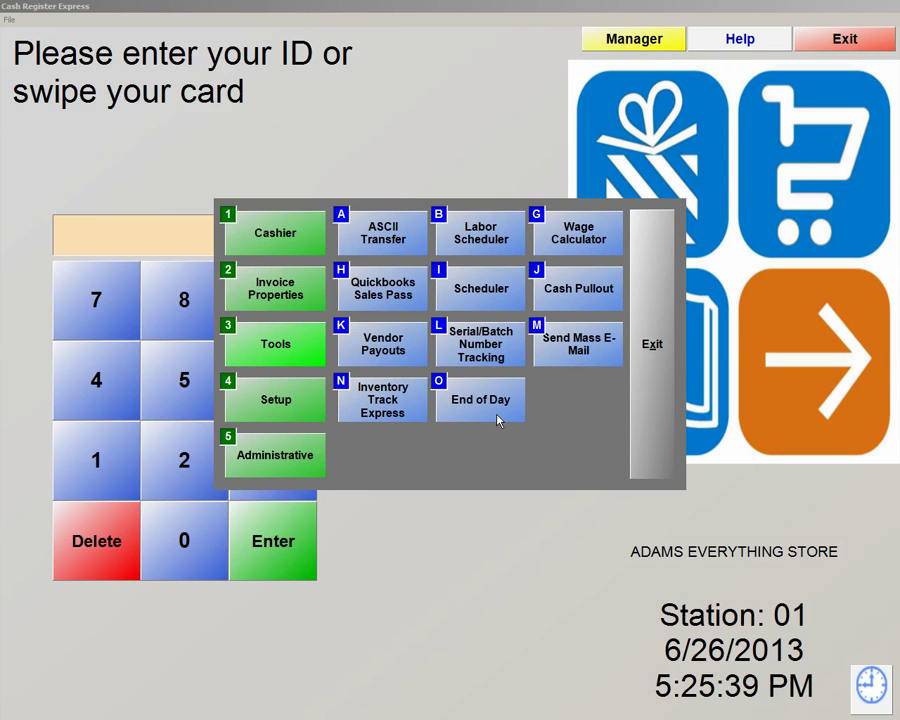
left_click(651, 398)
left_click(8, 20)
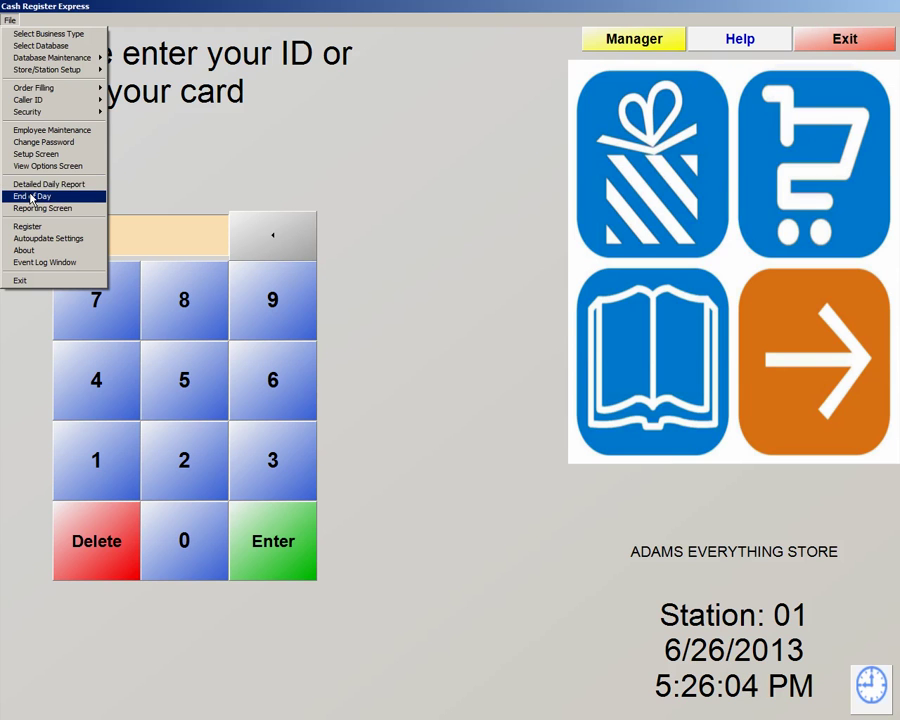
Step: Run End of Day with the password, accept the $2,705.44 deposit, and dismiss the printer notice
left_click(31, 197)
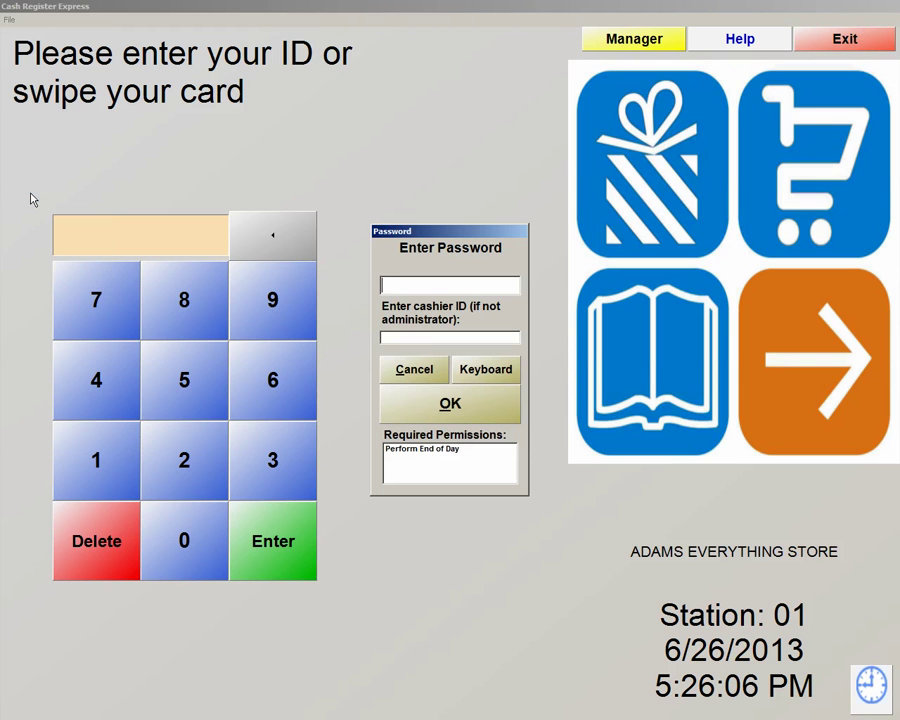
type("*****")
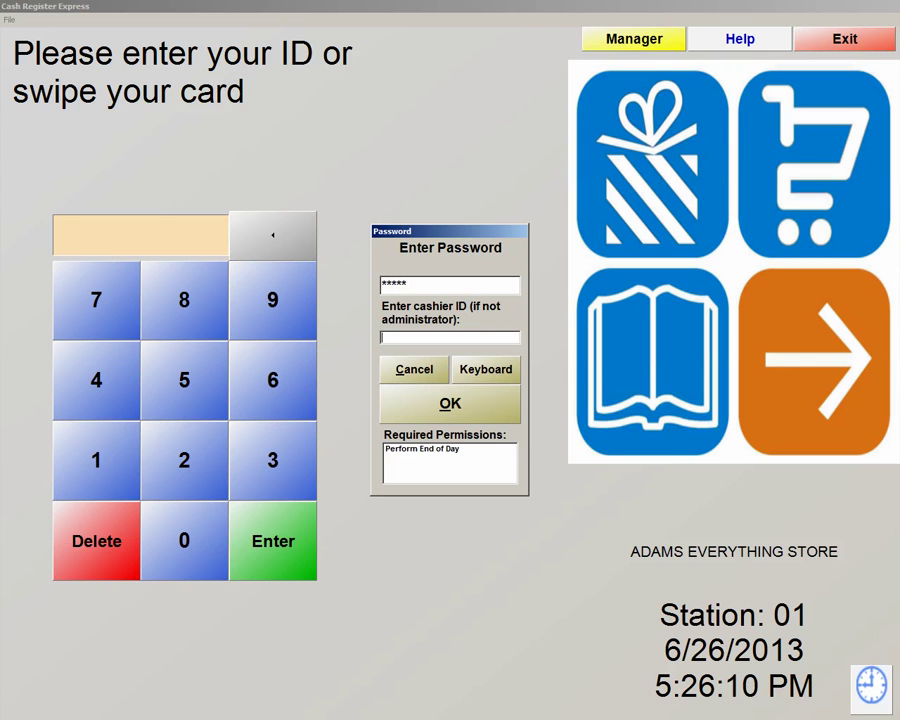
left_click(428, 403)
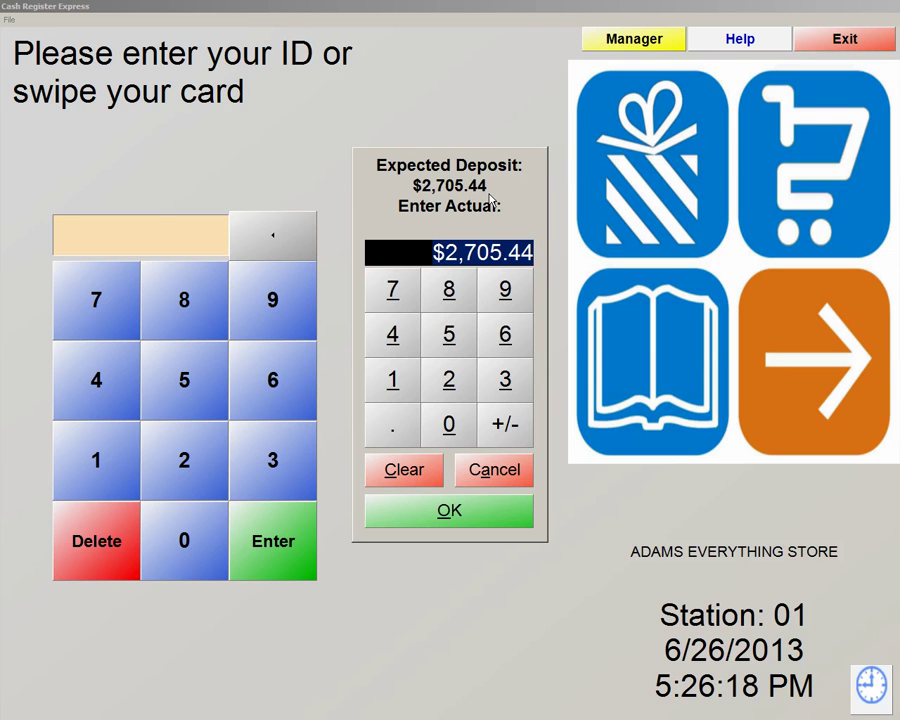
left_click(420, 514)
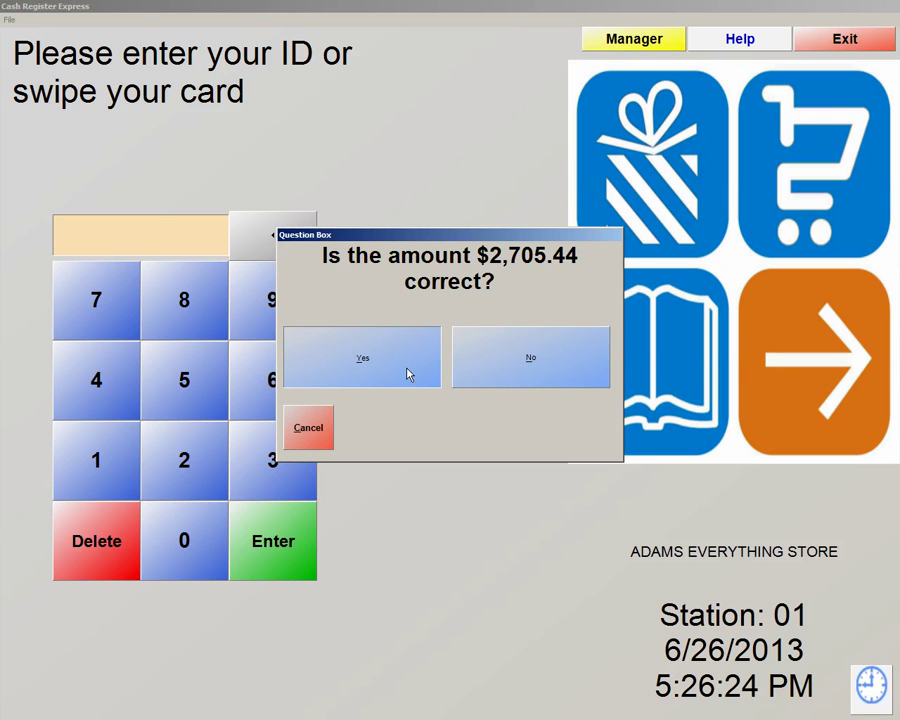
left_click(407, 372)
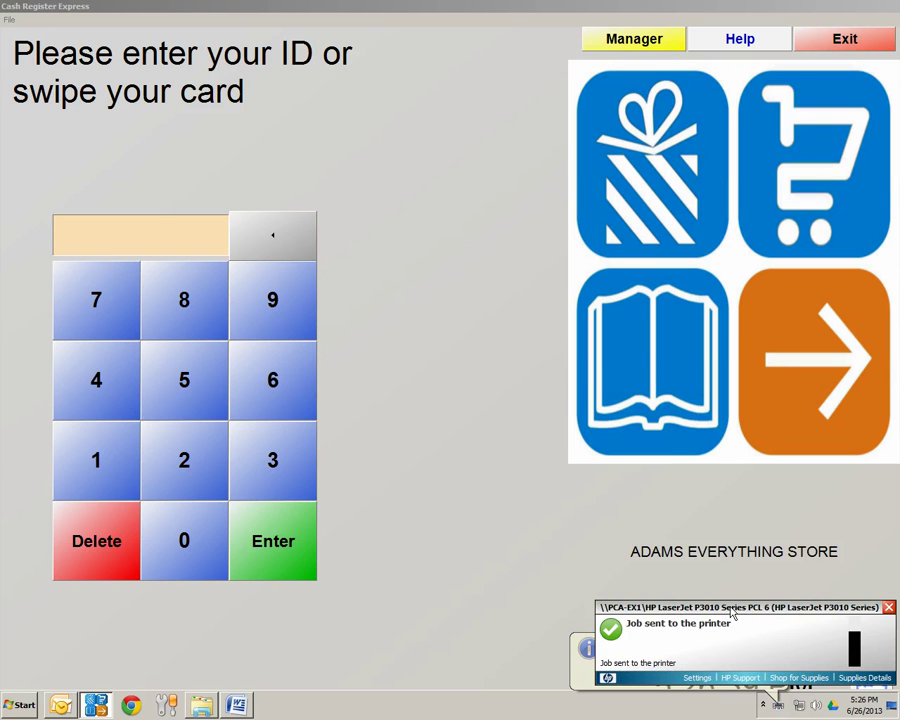
left_click(889, 609)
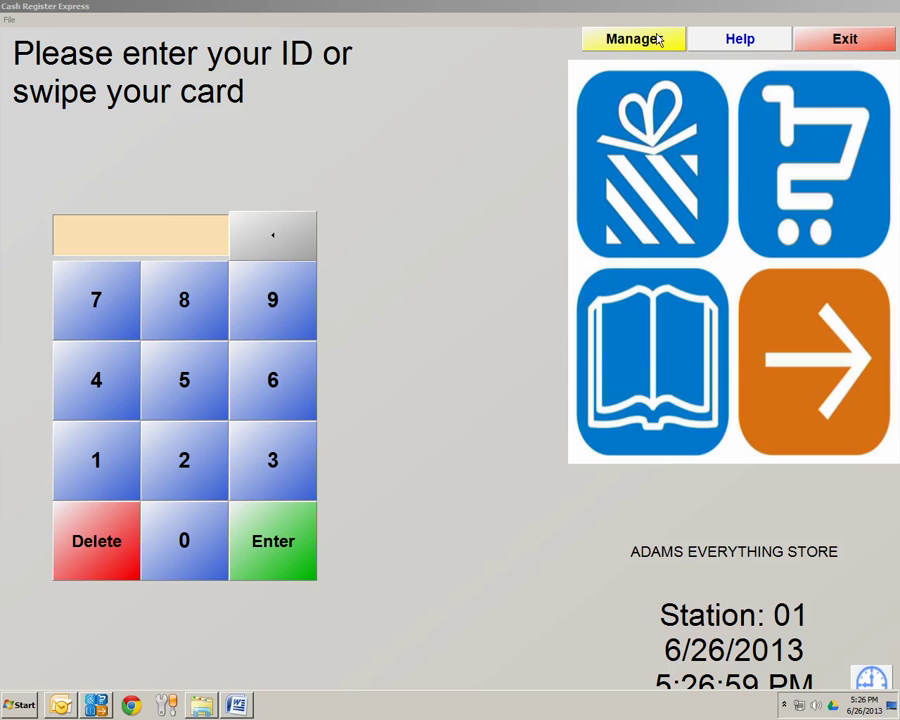
left_click(645, 37)
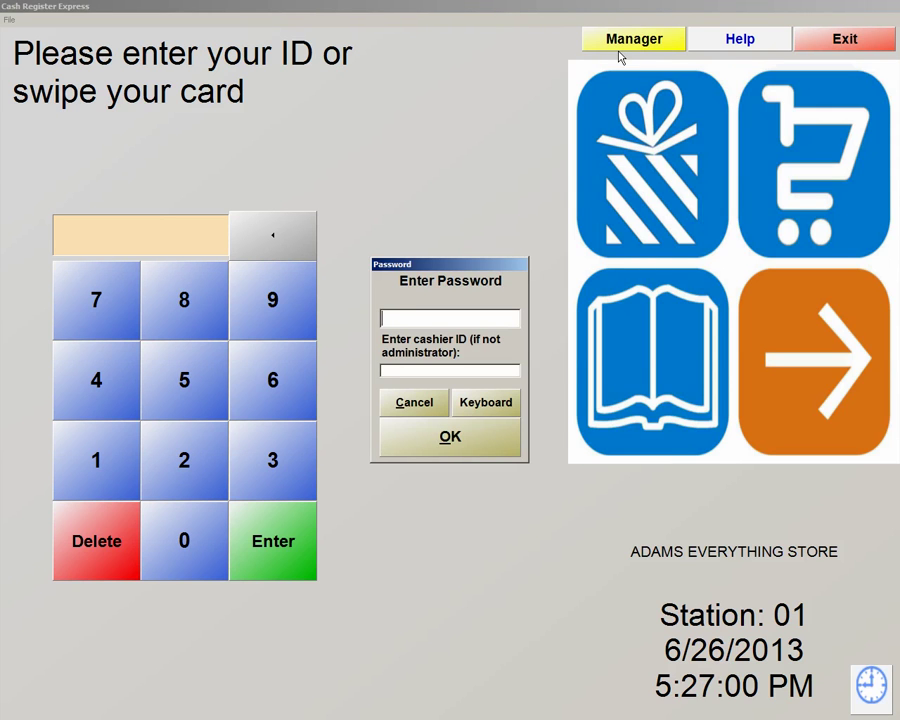
Step: Sign in to the manager area with the admin account and open the Setup Screen
key("Tab")
key("Return")
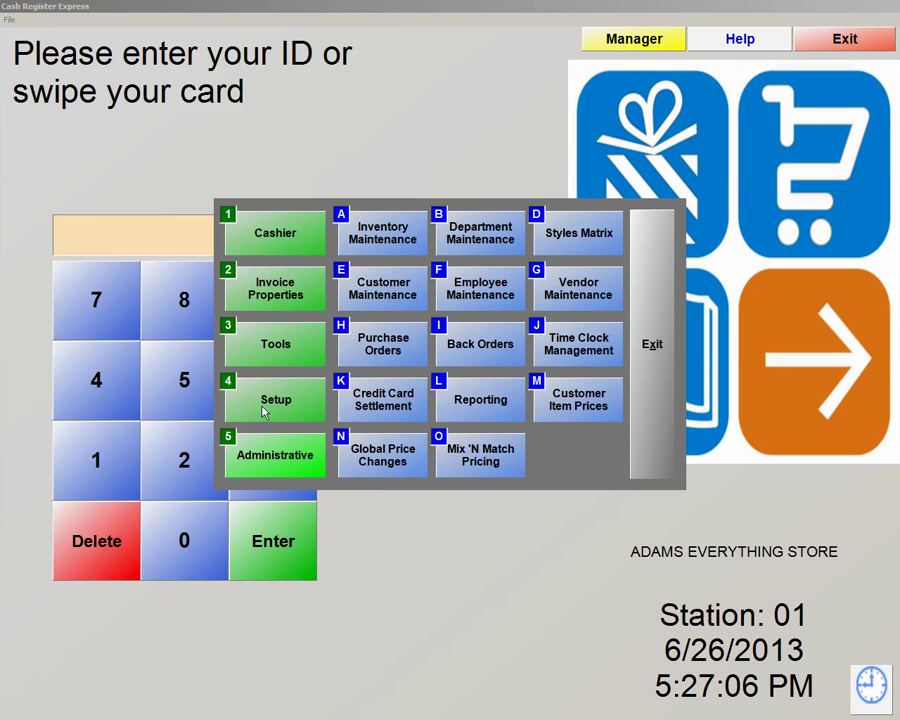
left_click(264, 405)
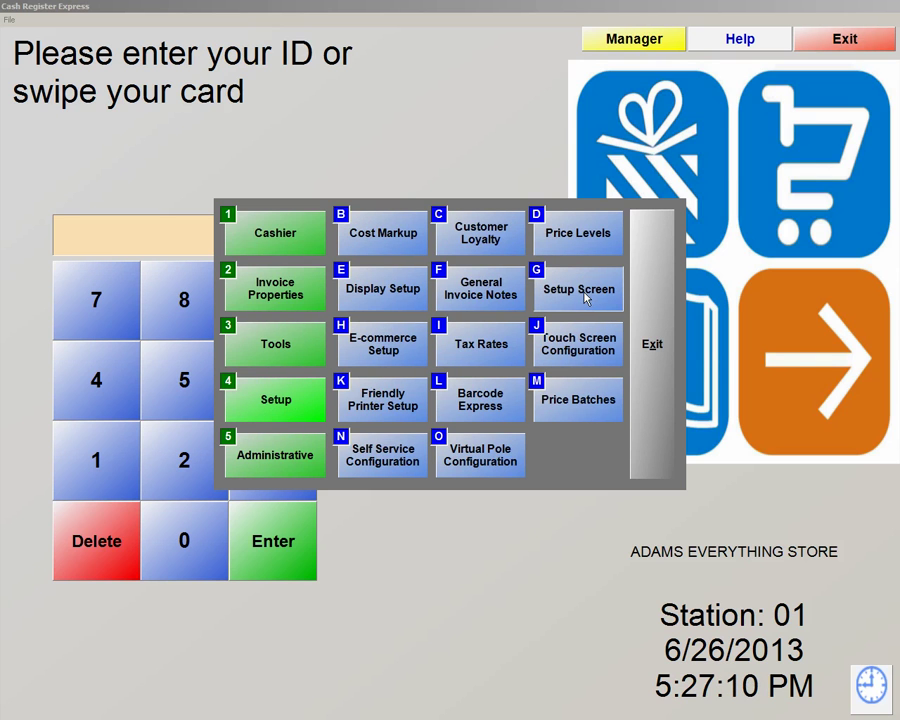
left_click(585, 298)
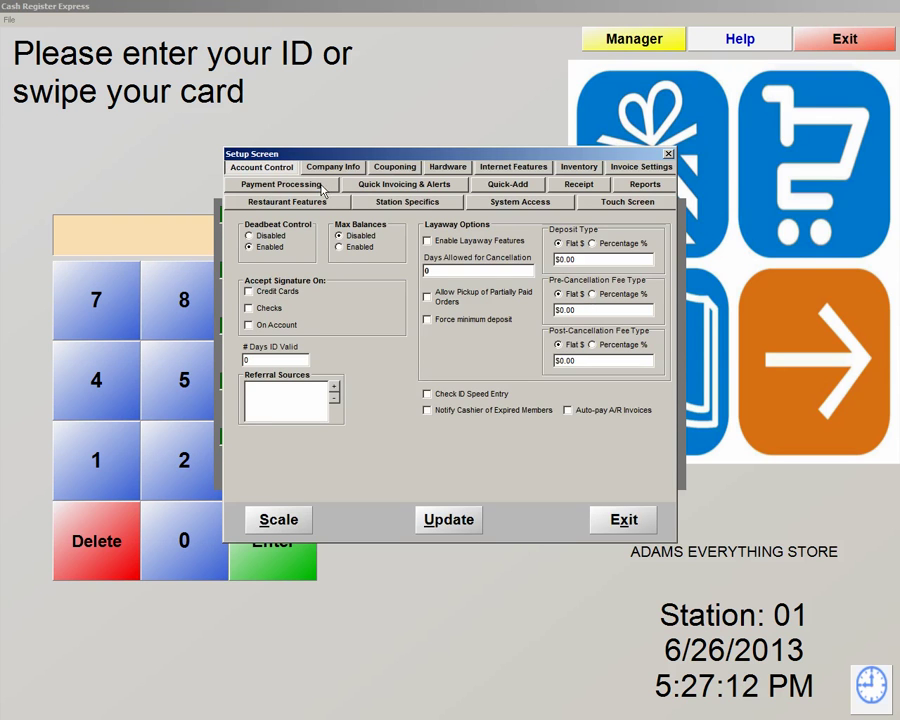
Step: Review Payment Processing's other options, confirm batch settlement at End of Day, save and exit
left_click(286, 186)
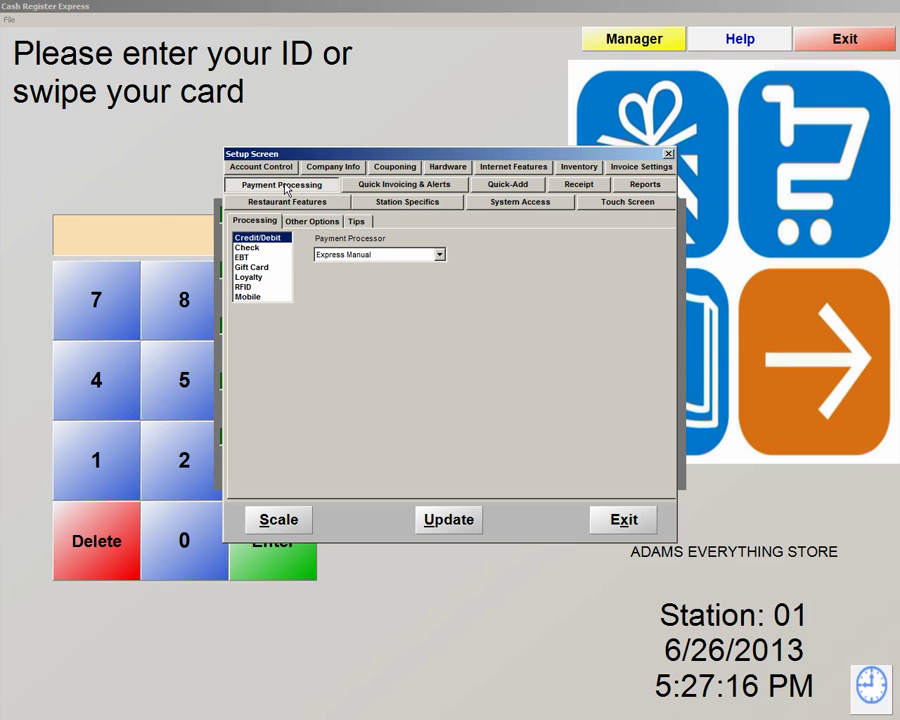
left_click(302, 225)
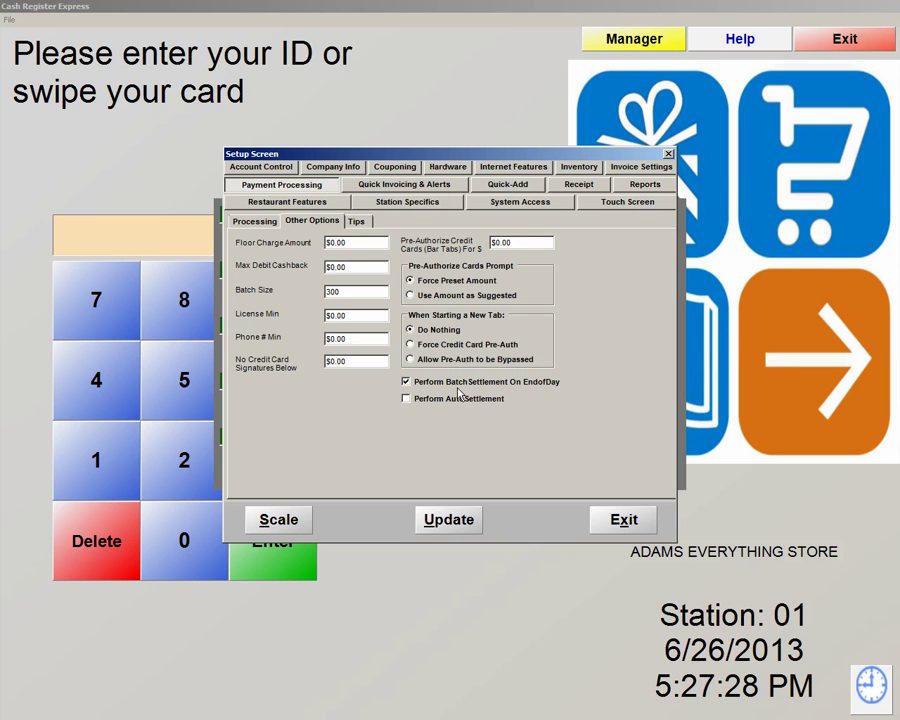
left_click(461, 525)
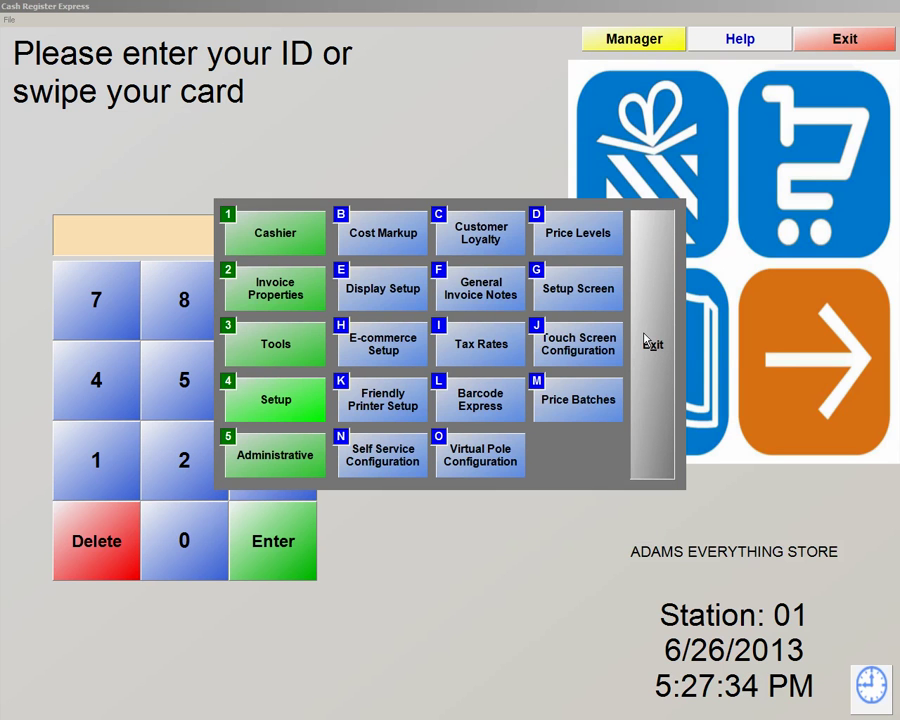
left_click(648, 343)
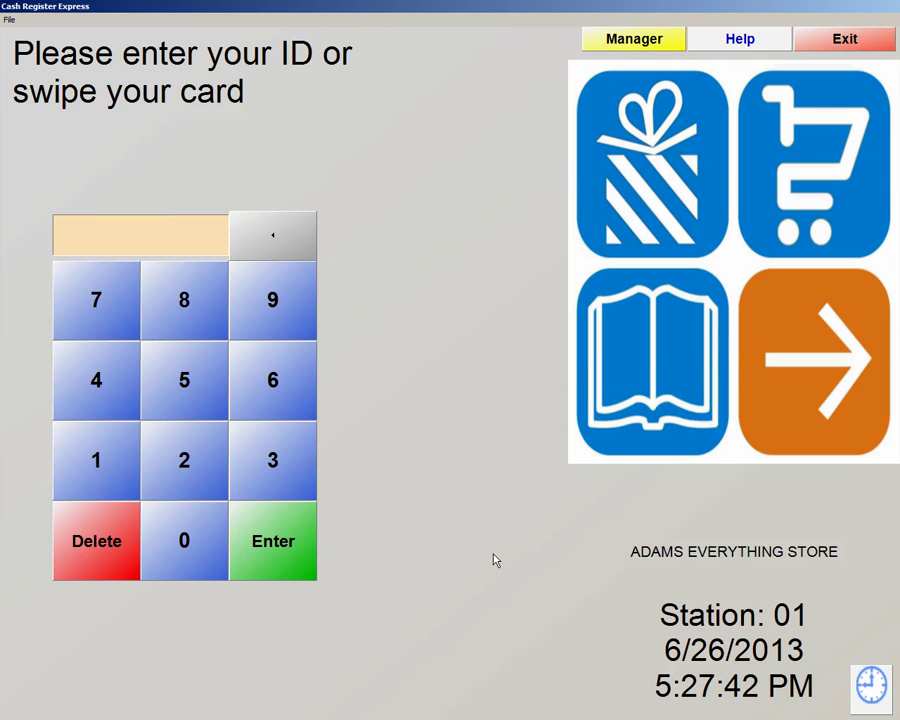
left_click(9, 21)
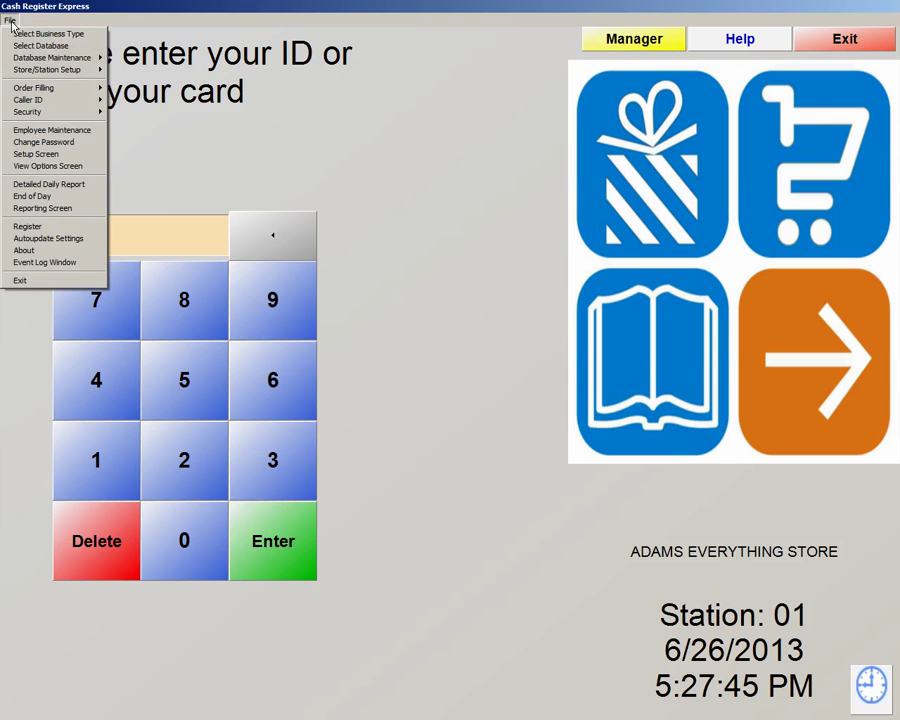
Step: Start Backup Database, sign in with the password and cashier ID, and confirm card transactions are settled
mouse_move(37, 60)
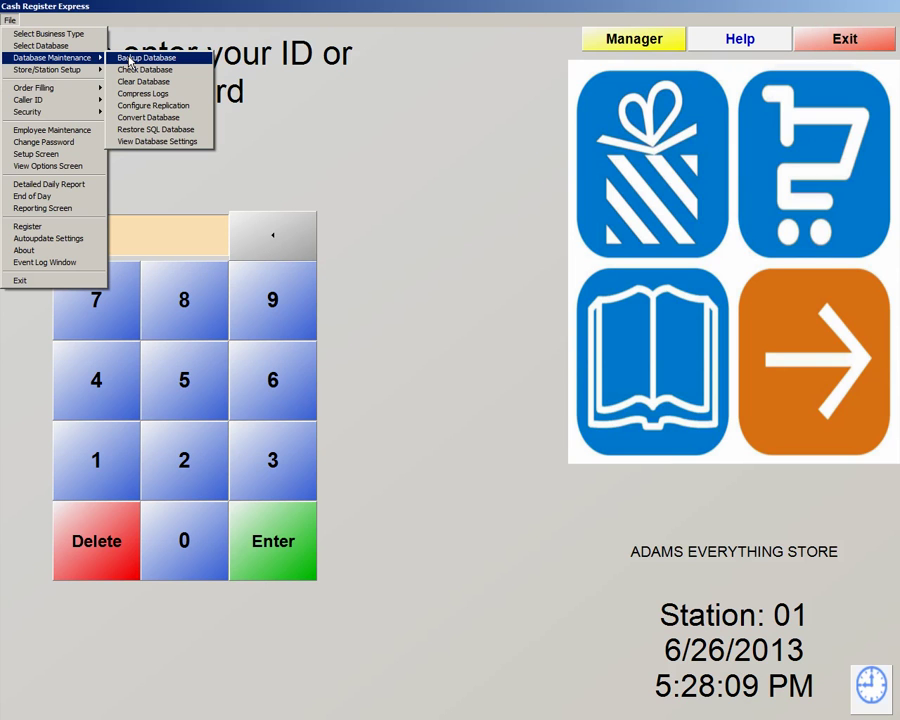
left_click(136, 59)
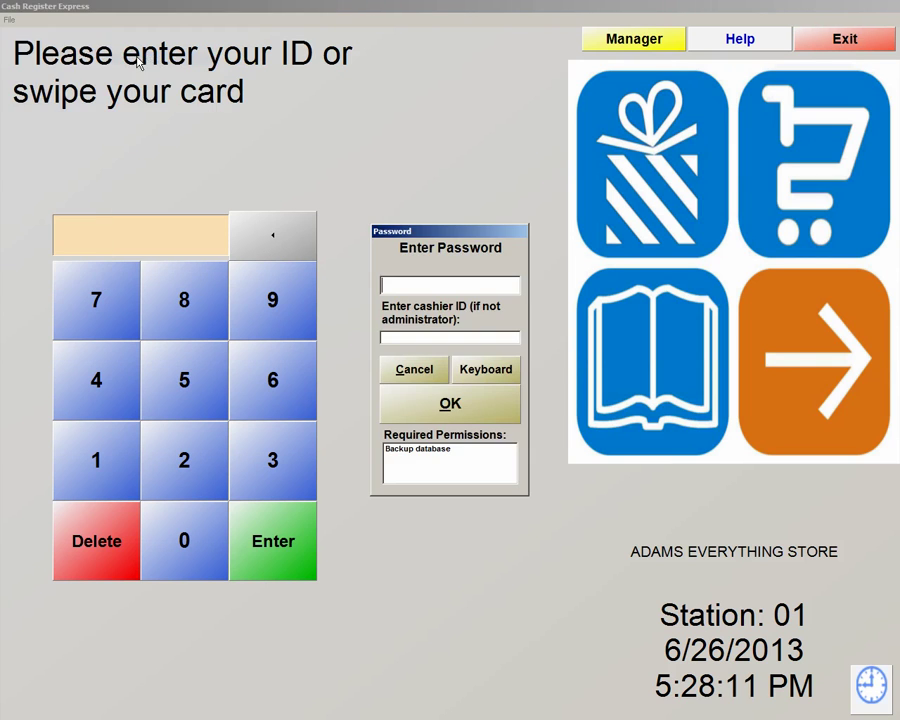
type("*****")
key("Tab")
type("*")
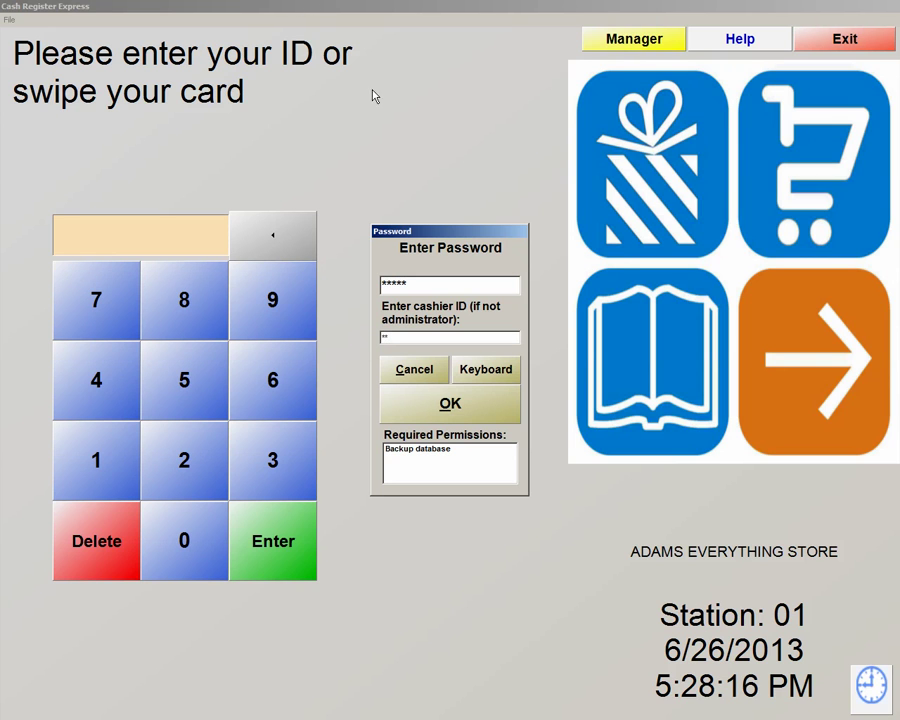
left_click(449, 410)
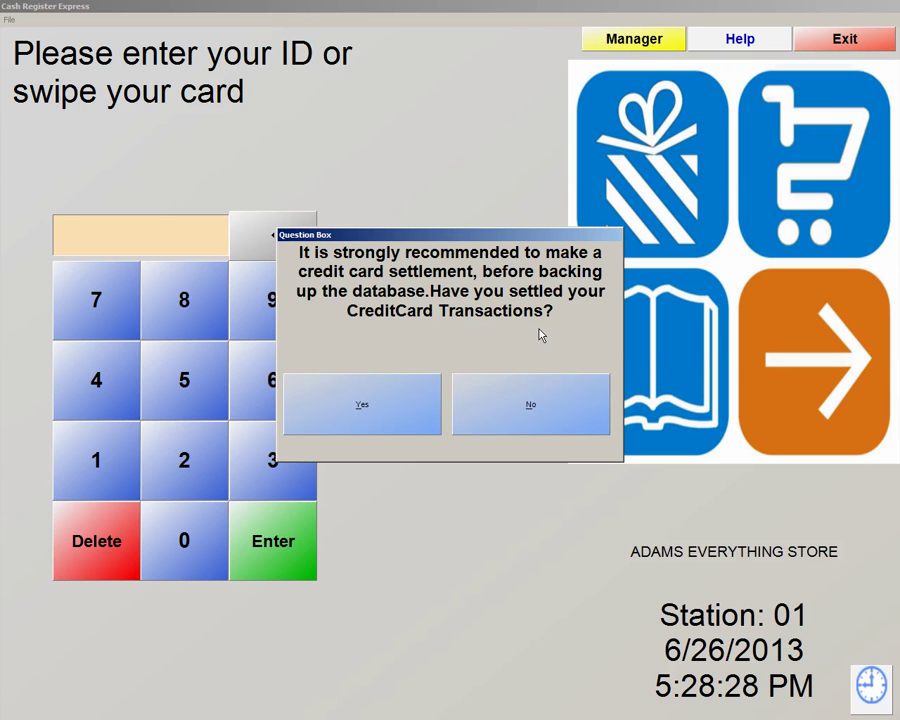
left_click(386, 410)
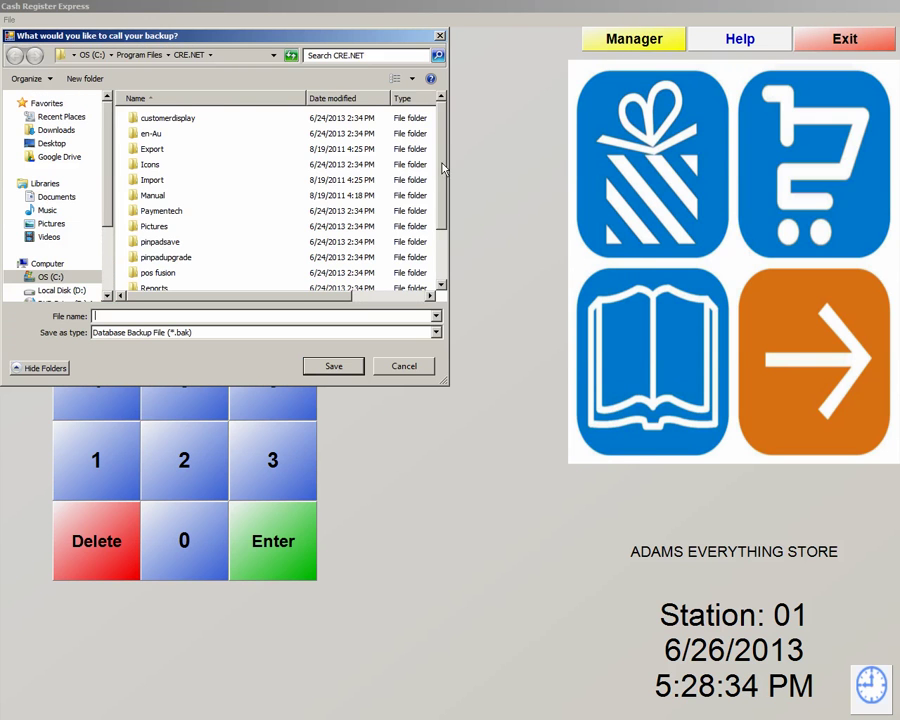
scroll(445, 172, "down", 1)
scroll(440, 147, "up", 1)
left_click(50, 145)
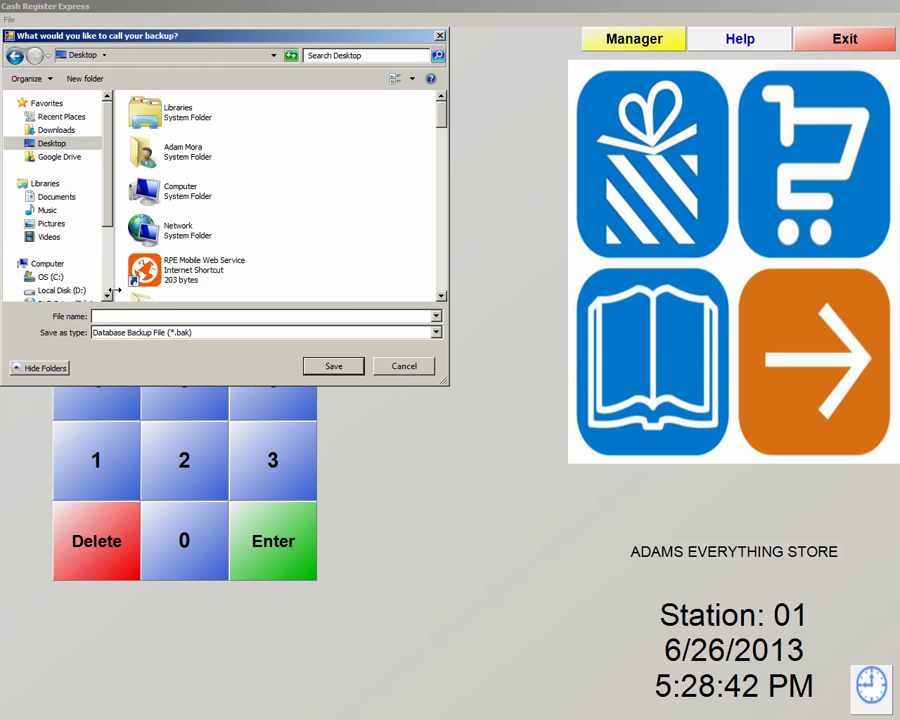
type("626")
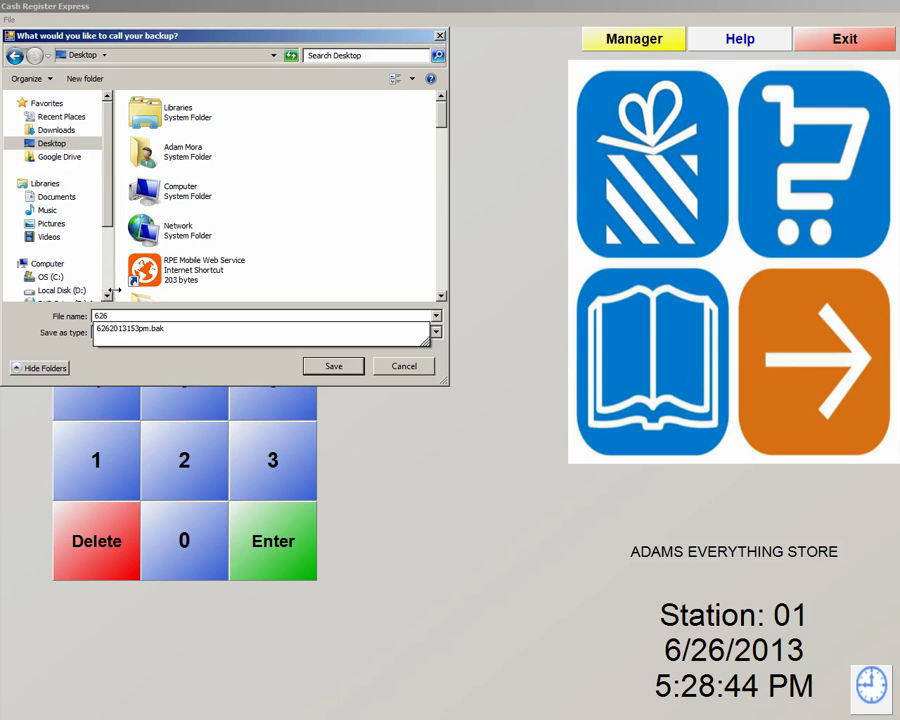
type("201352")
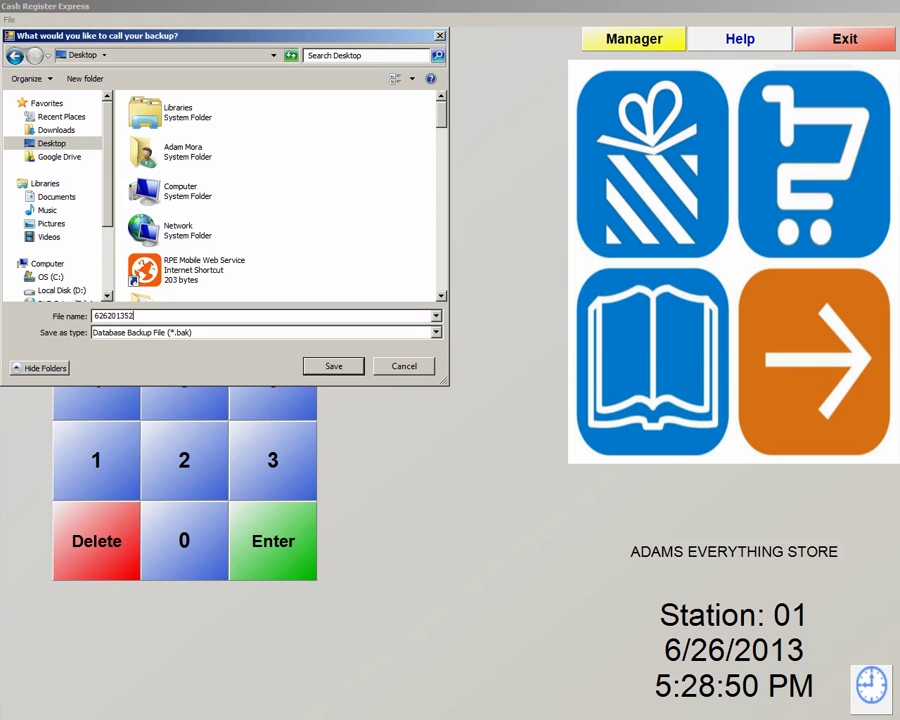
type("8pm.")
left_click(334, 366)
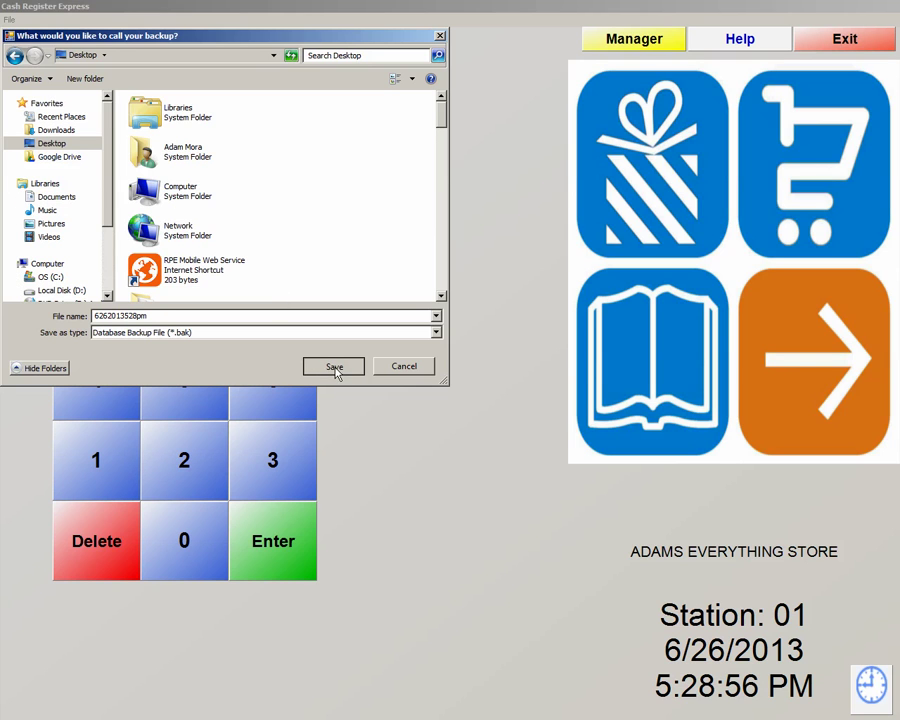